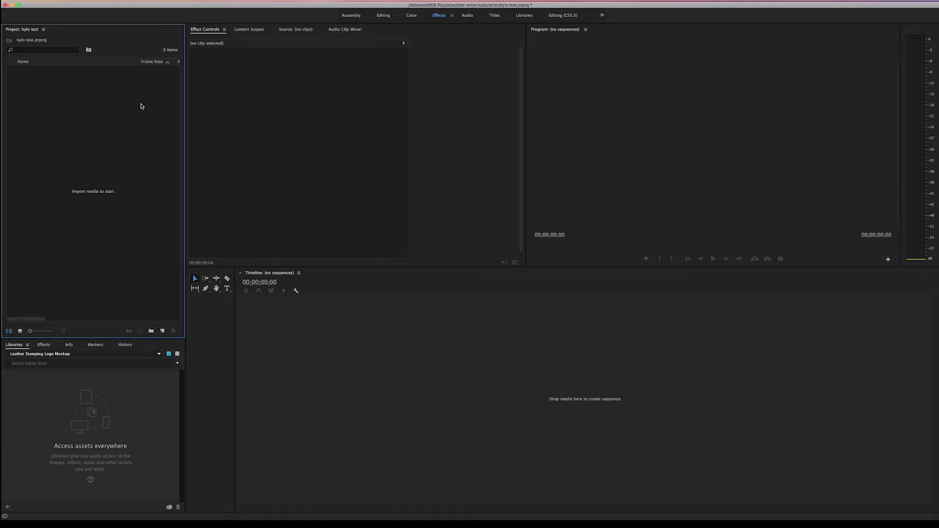
- Import the Kylo VO.wav voice-over file into the project
double_click(98, 90)
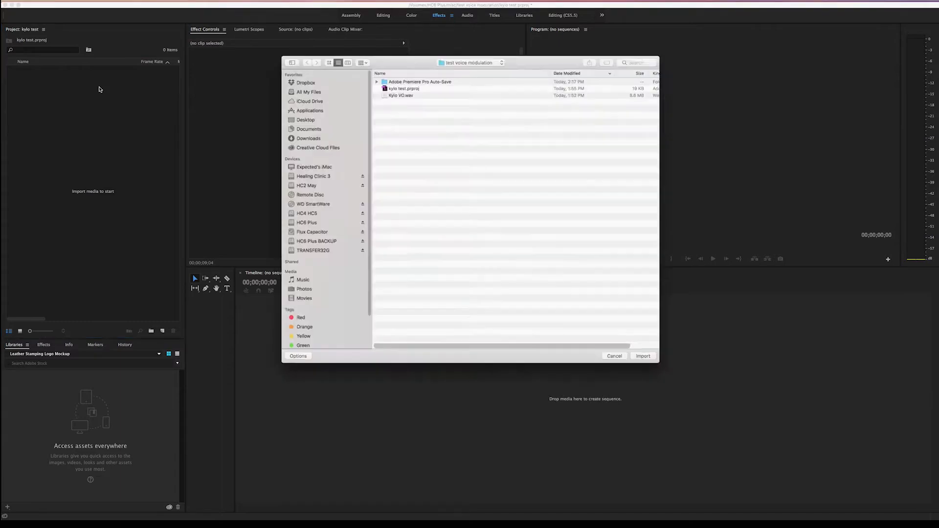
left_click(382, 93)
left_click(645, 360)
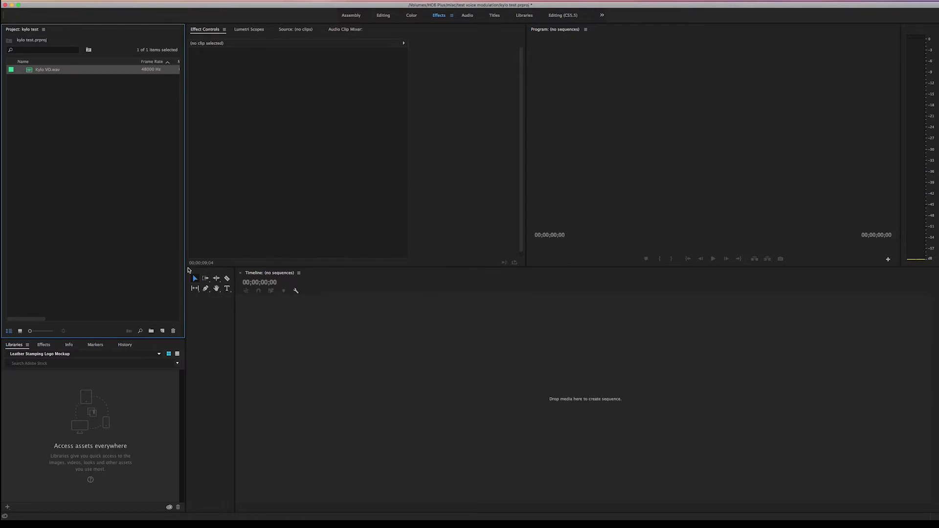
- Drop the clip into a new Kylo VO sequence and enlarge the A1 track to show waveforms
left_click_drag(30, 74, 295, 379)
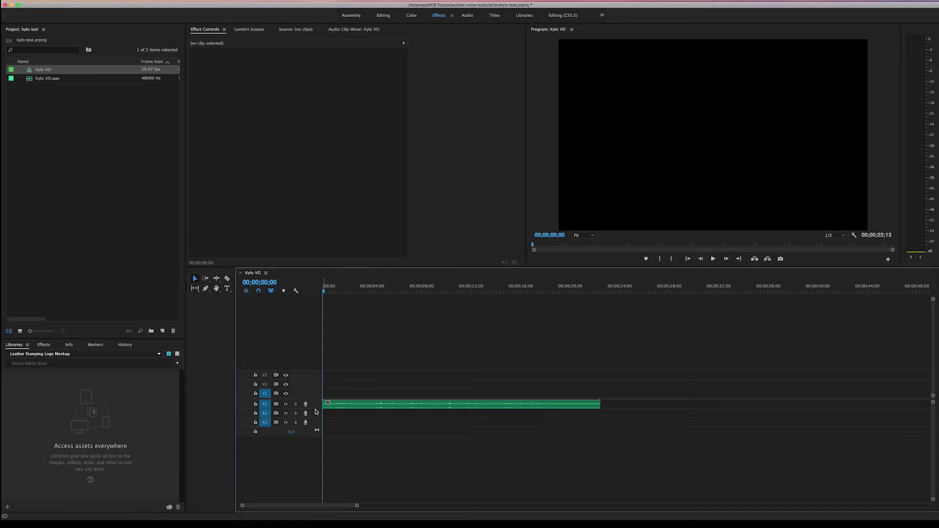
left_click_drag(317, 408, 314, 443)
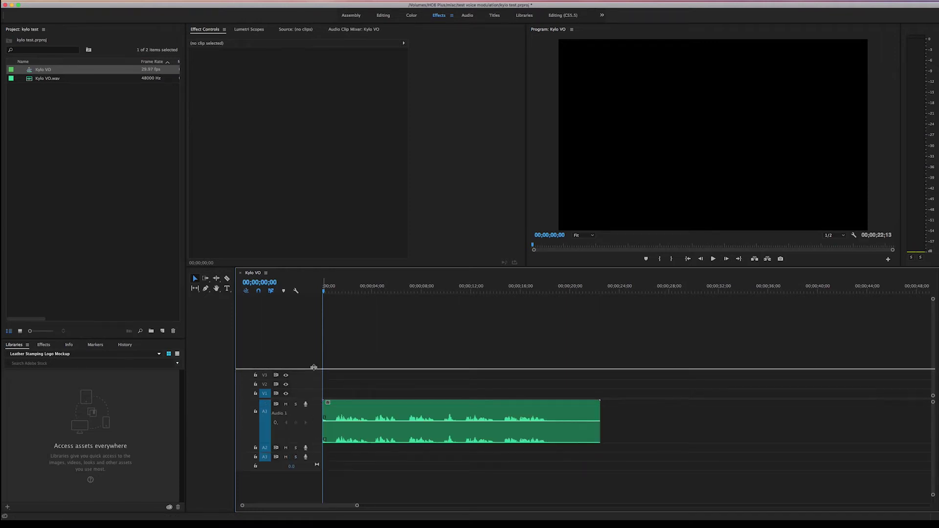
scroll(313, 411, "down", 2)
left_click_drag(317, 409, 312, 428)
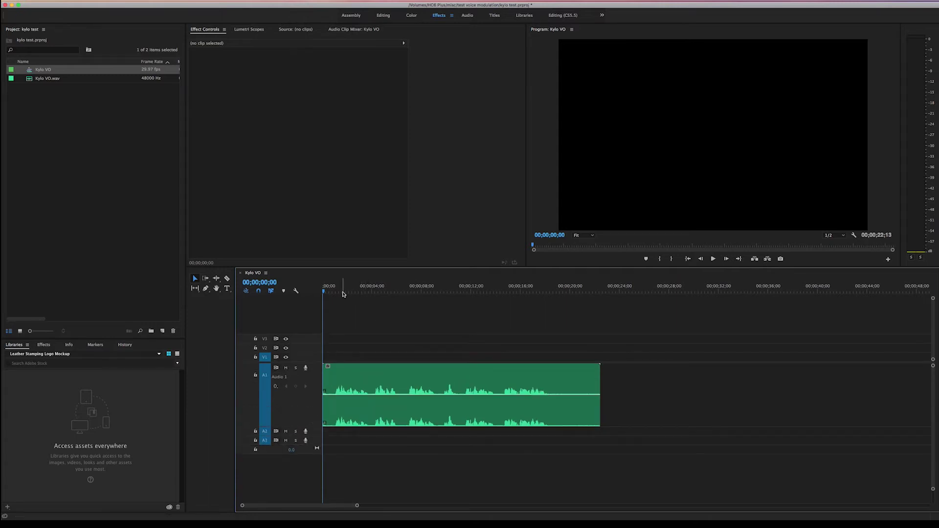
key("space")
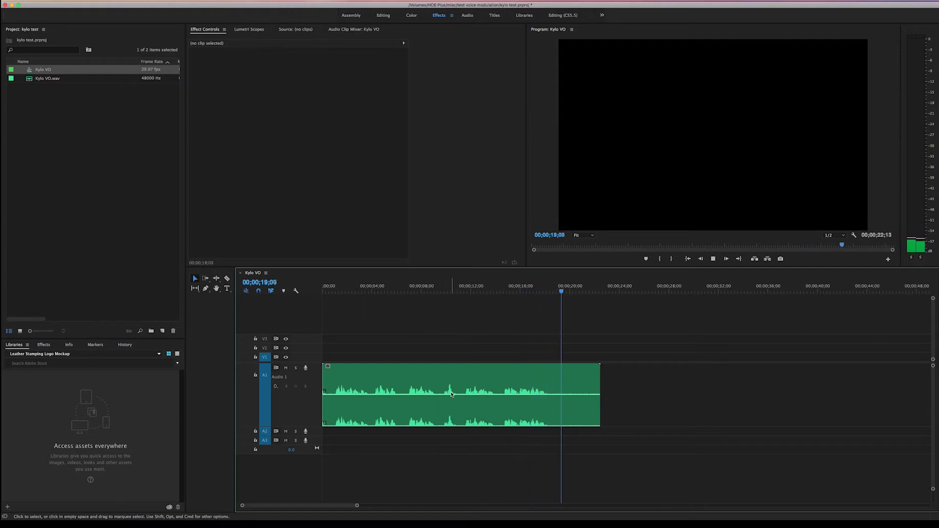
key("space")
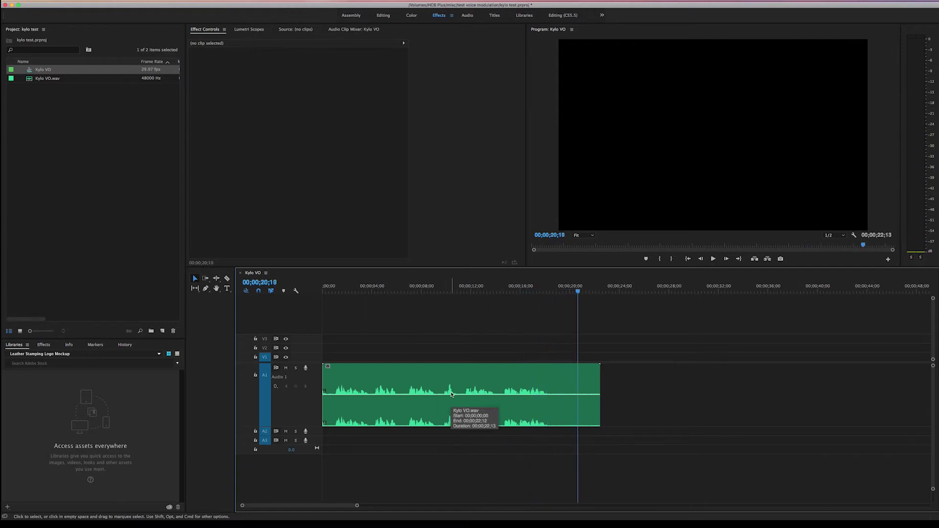
left_click(340, 288)
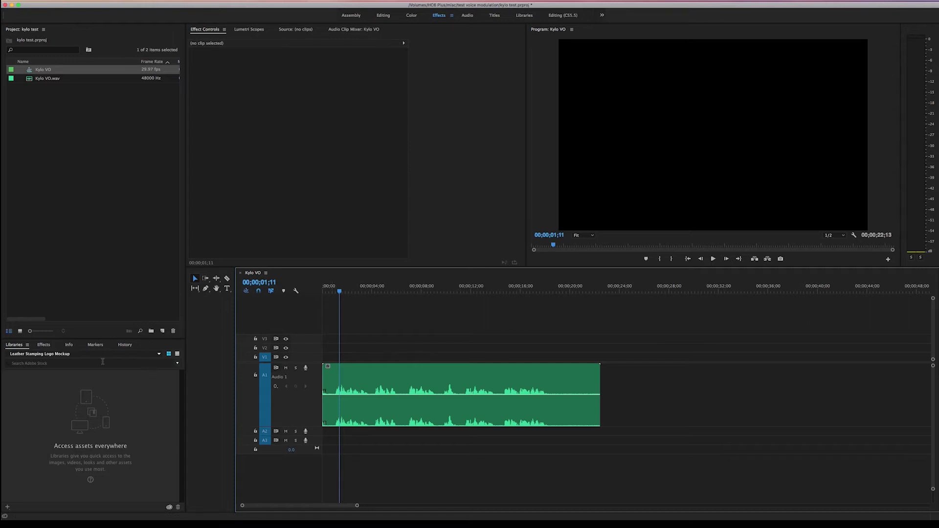
- Apply Vocal Enhancer from Audio Effects to the voice-over clip and preview it
left_click(47, 347)
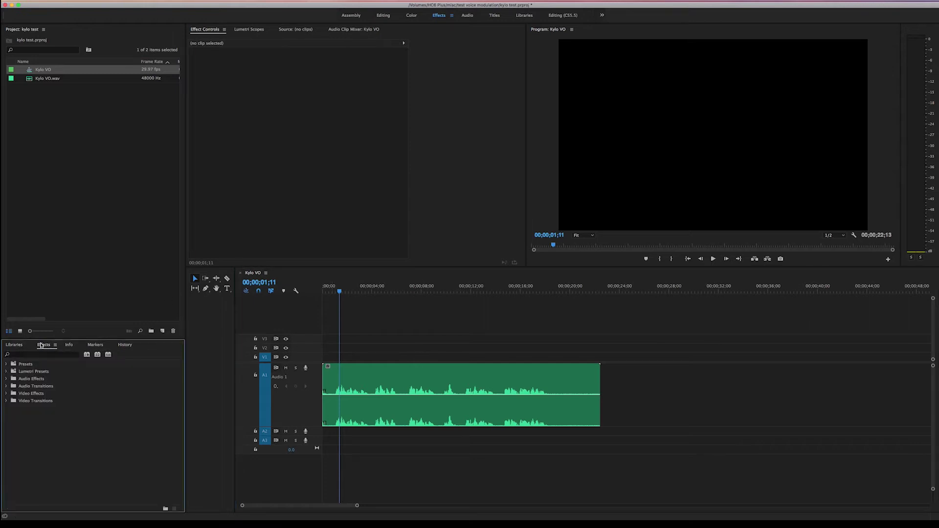
left_click(7, 379)
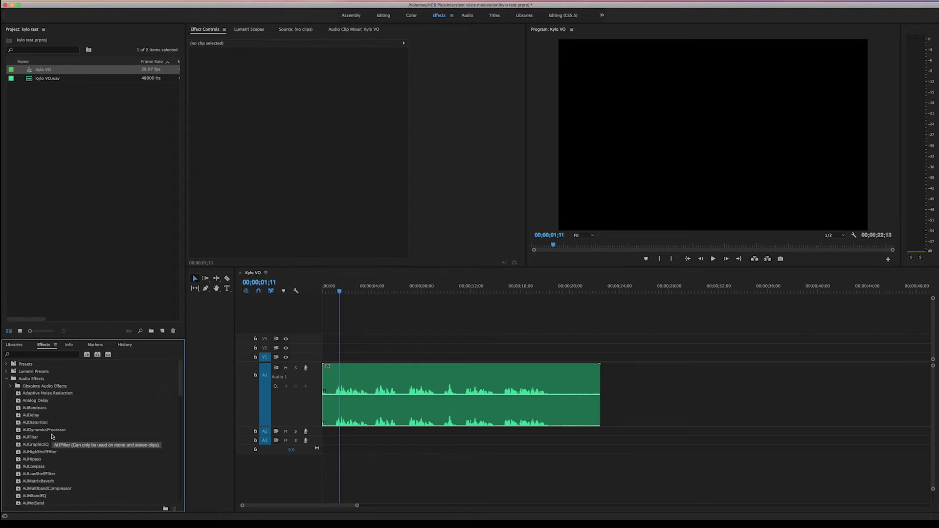
scroll(52, 436, "down", 7)
scroll(52, 436, "down", 10)
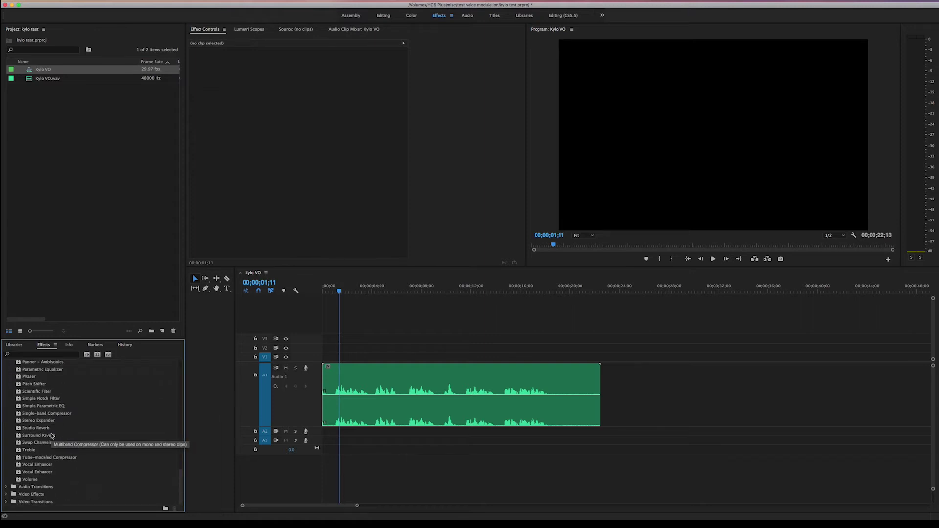
left_click_drag(21, 465, 436, 412)
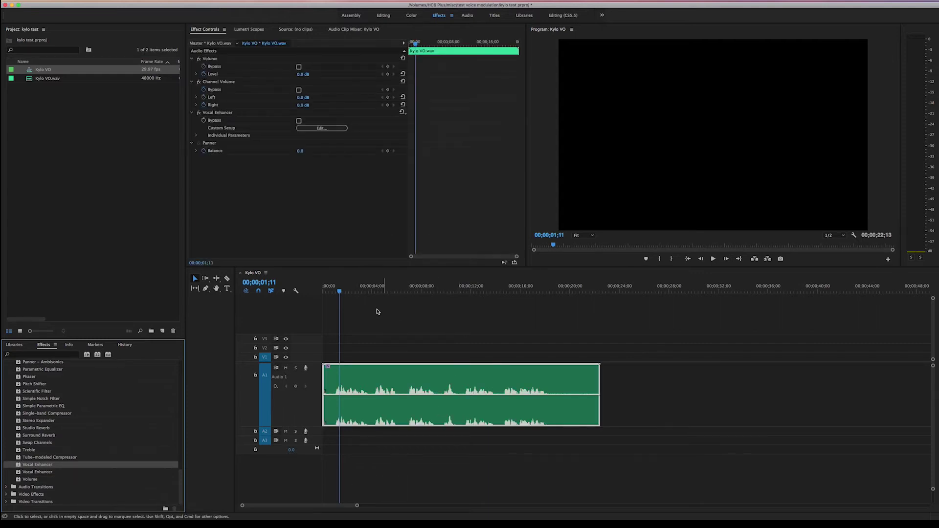
left_click_drag(365, 293, 342, 293)
key("space")
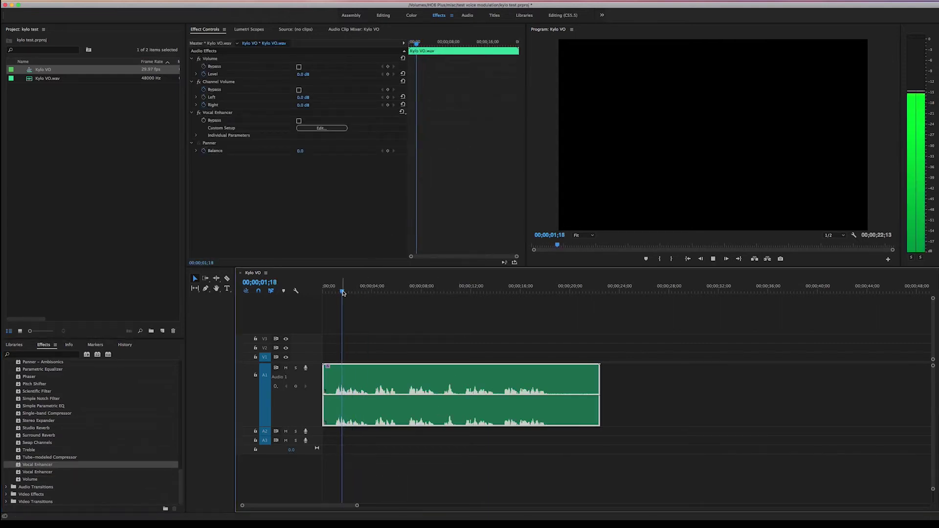
key("space")
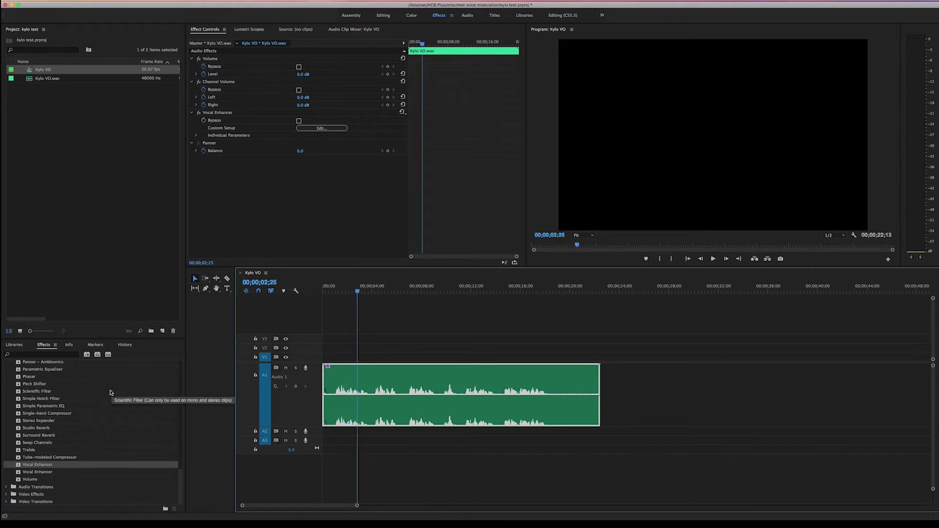
- Apply Multiband Compressor to the voice-over clip
scroll(70, 416, "up", 5)
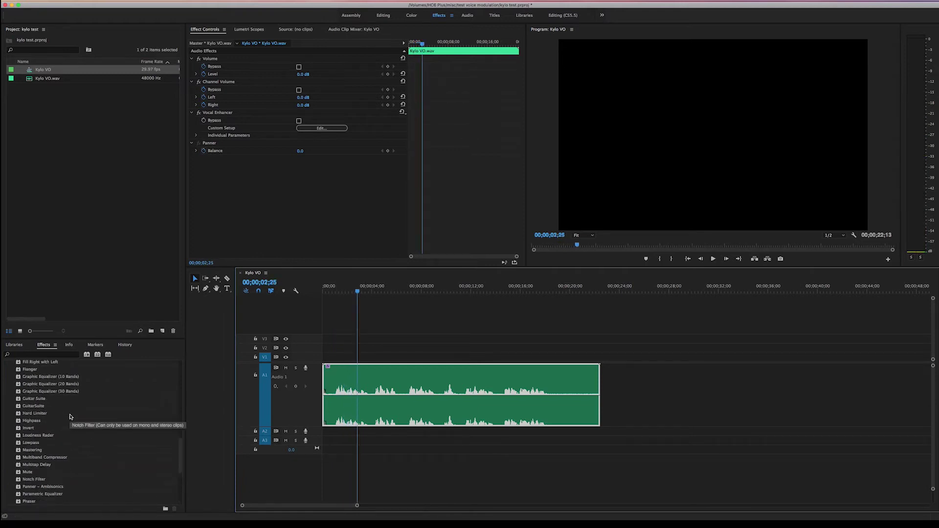
scroll(96, 410, "up", 10)
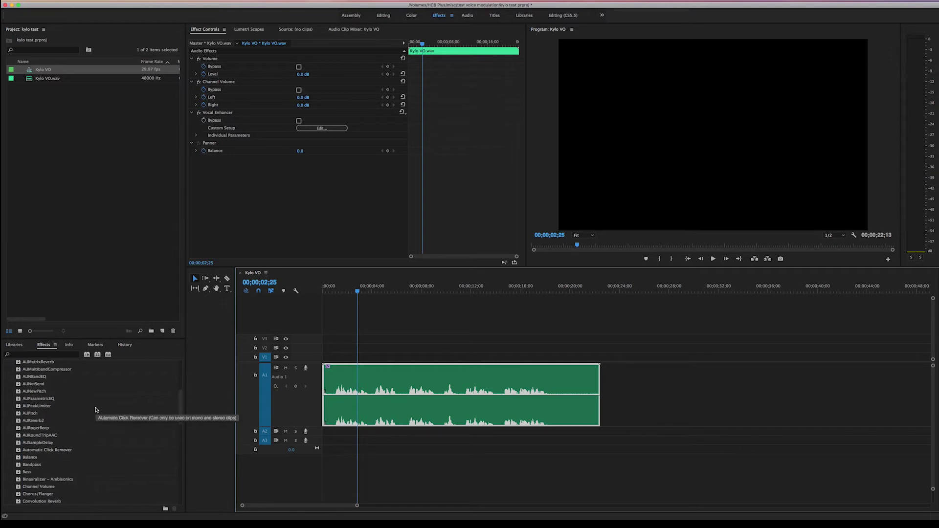
scroll(96, 409, "down", 10)
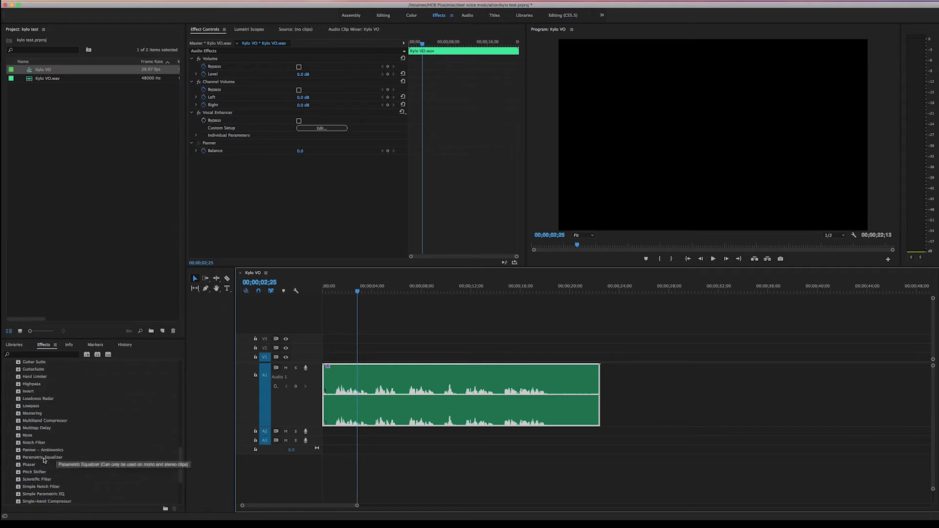
left_click(19, 421)
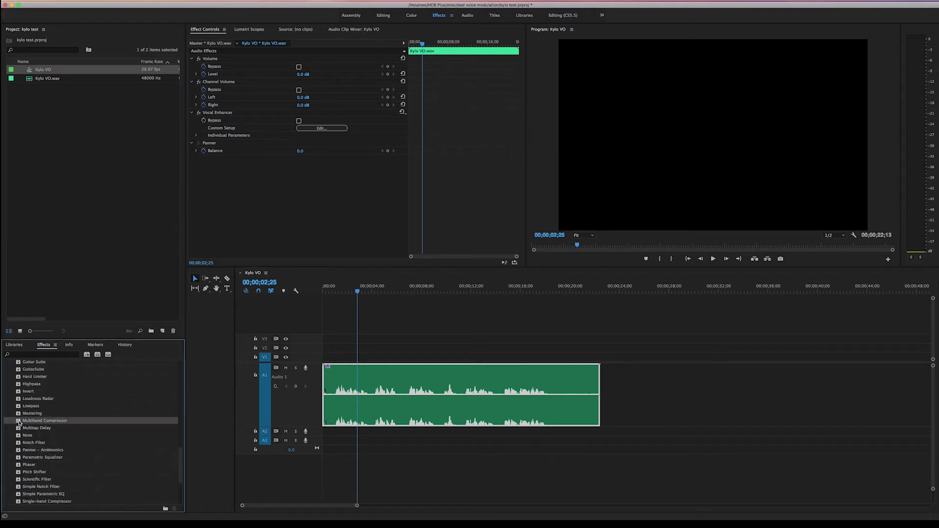
left_click_drag(20, 422, 445, 377)
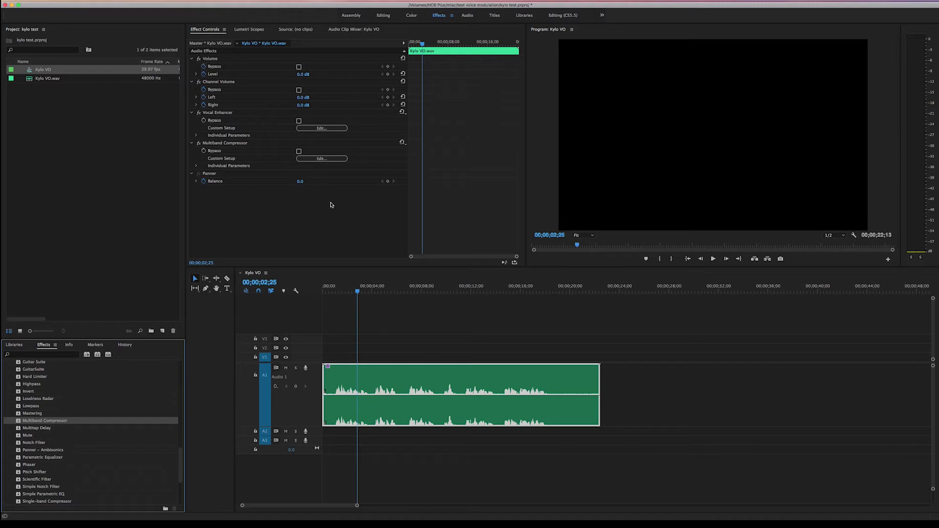
- Set the Multiband Compressor's output gain to -6 dB
left_click(321, 158)
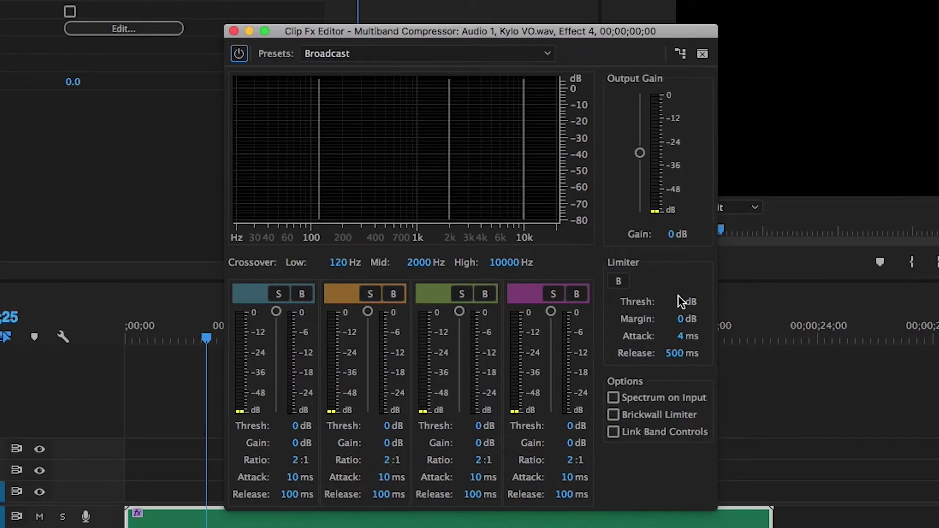
left_click(672, 234)
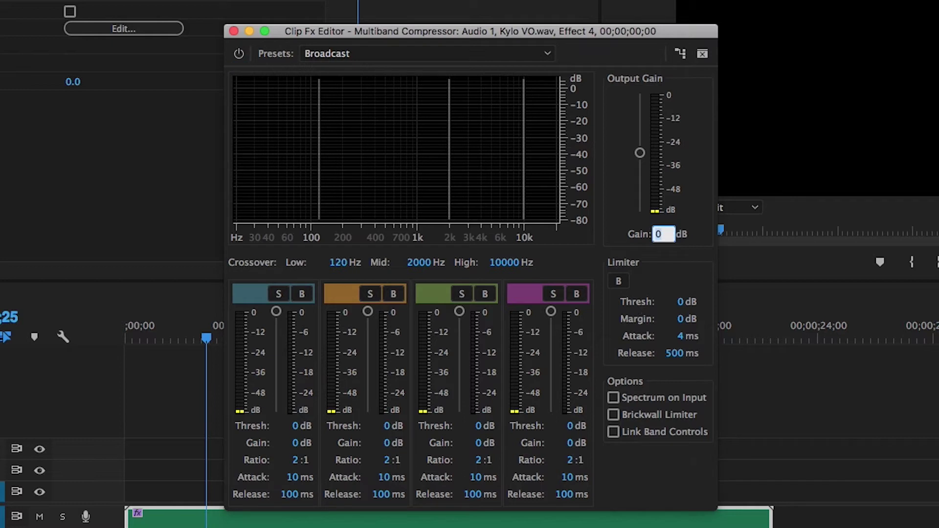
type("-6")
key("Return")
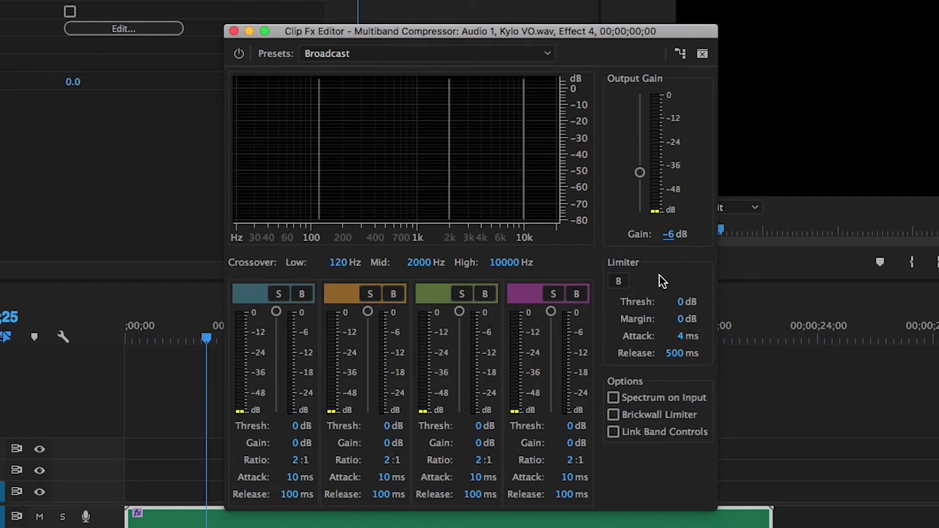
- Give the limiter a -4 dB threshold and -4 margin, and enable Brickwall
left_click(683, 301)
type("-4")
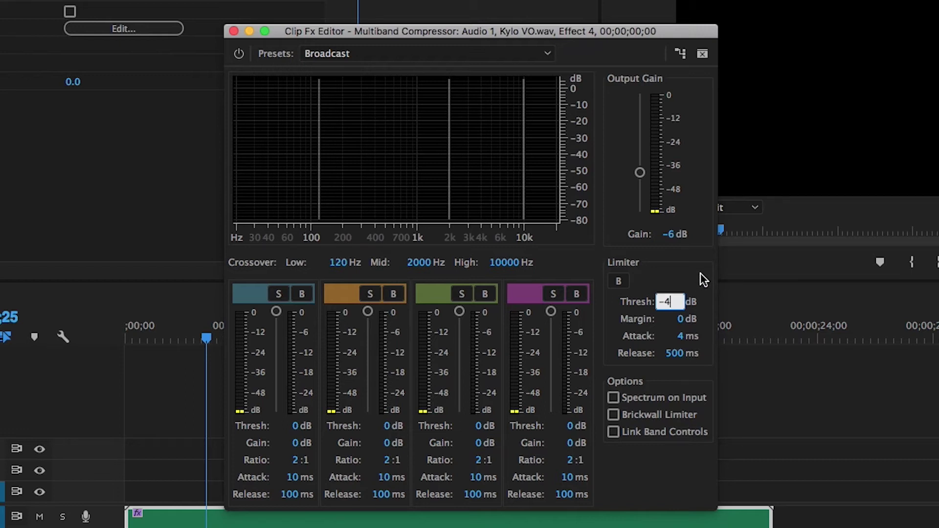
key("Tab")
type("-4")
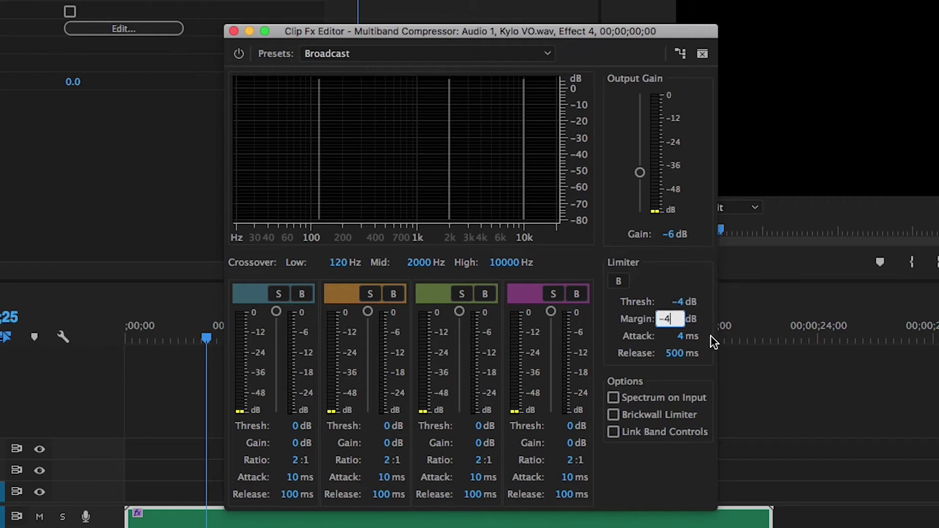
left_click(612, 414)
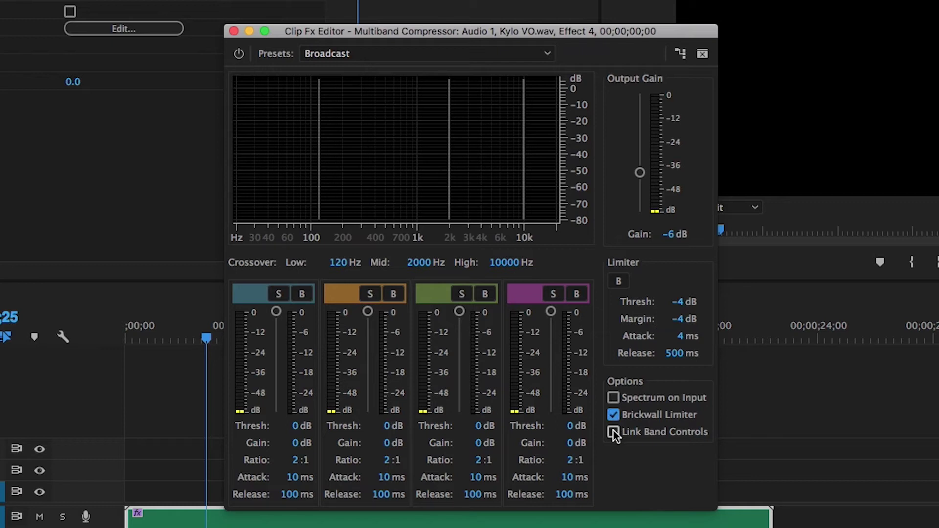
- Set the linked bands to -14 dB threshold and 4:1 ratio, then close the editor
left_click(570, 427)
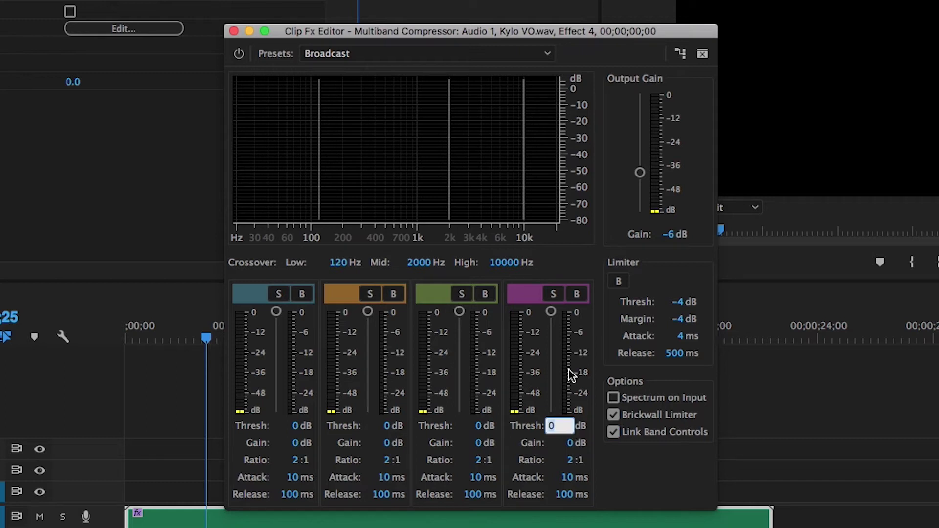
type("-14")
key("Return")
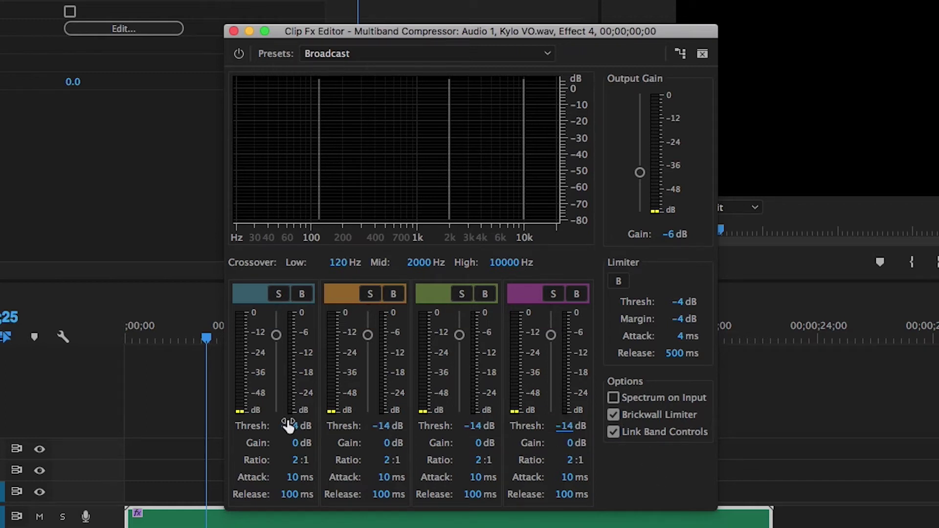
left_click(571, 462)
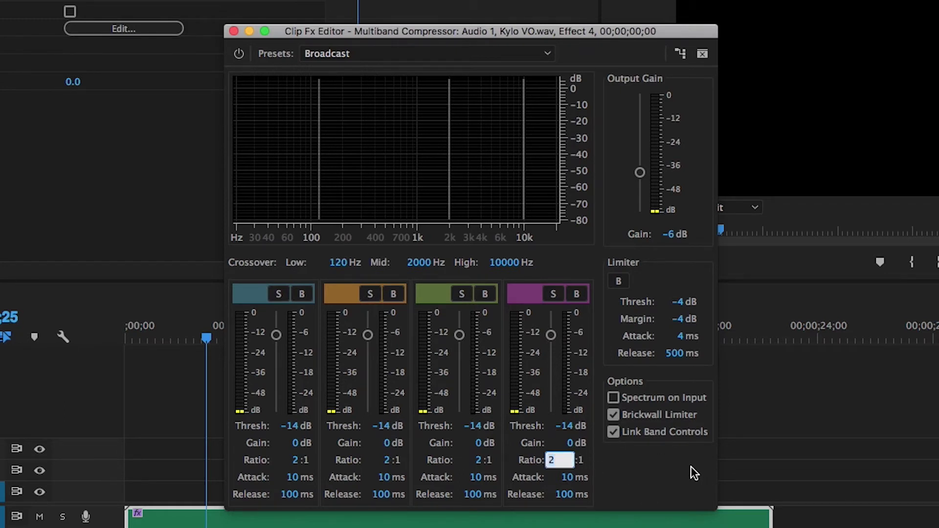
type("4")
key("Return")
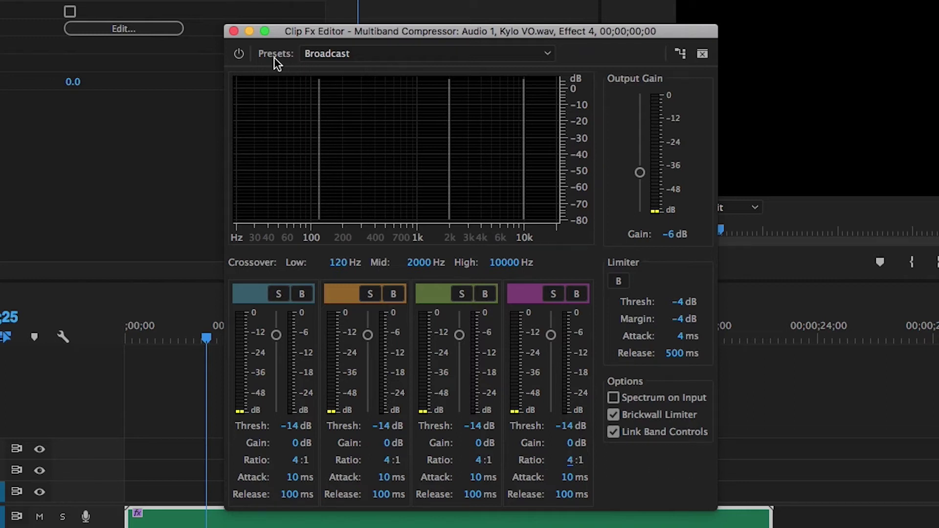
left_click(234, 31)
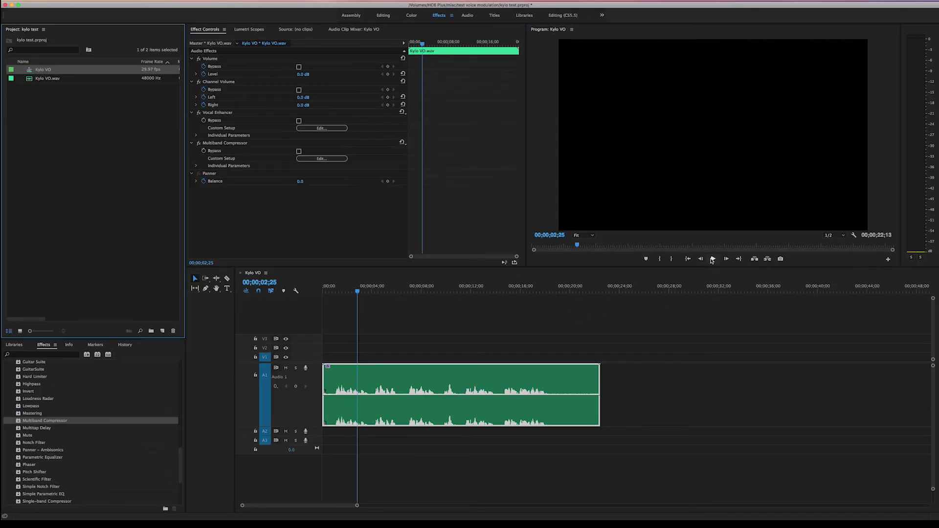
- Replay the compressed voice-over from near the clip start in the Program Monitor
left_click(336, 291)
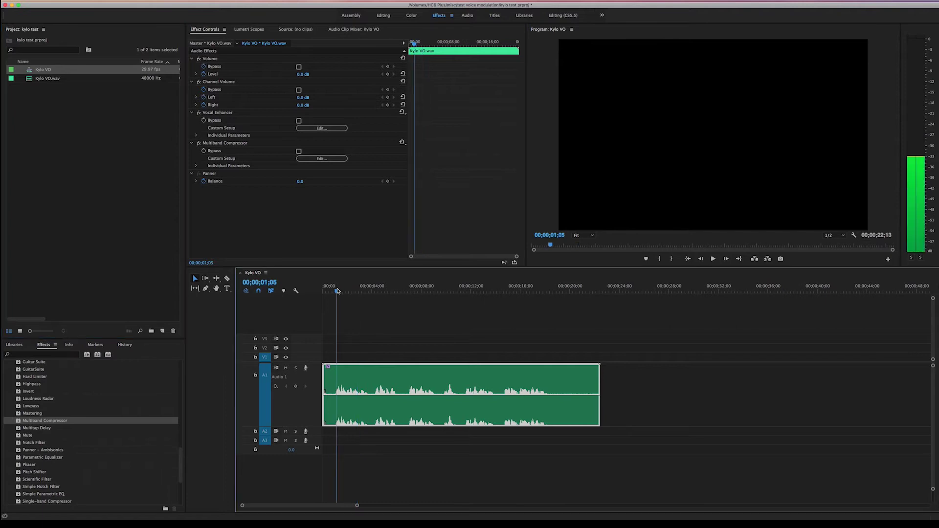
left_click(711, 259)
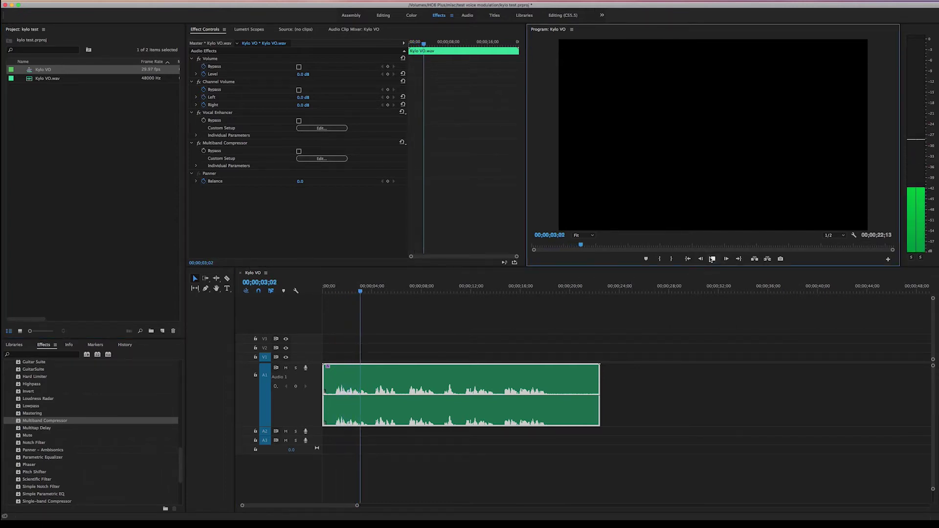
left_click(711, 259)
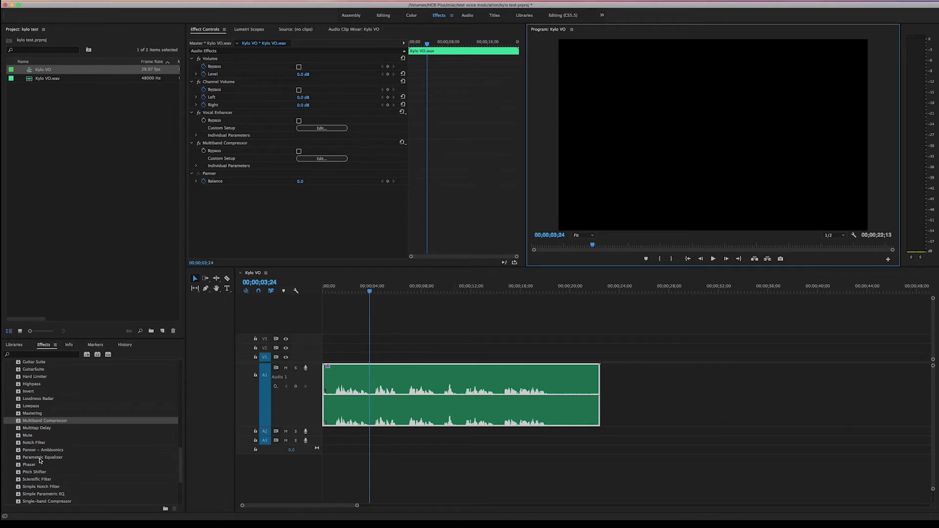
scroll(41, 462, "down", 1)
- Apply Pitch Shifter to the voice clip and open its settings window
left_click_drag(24, 457, 416, 408)
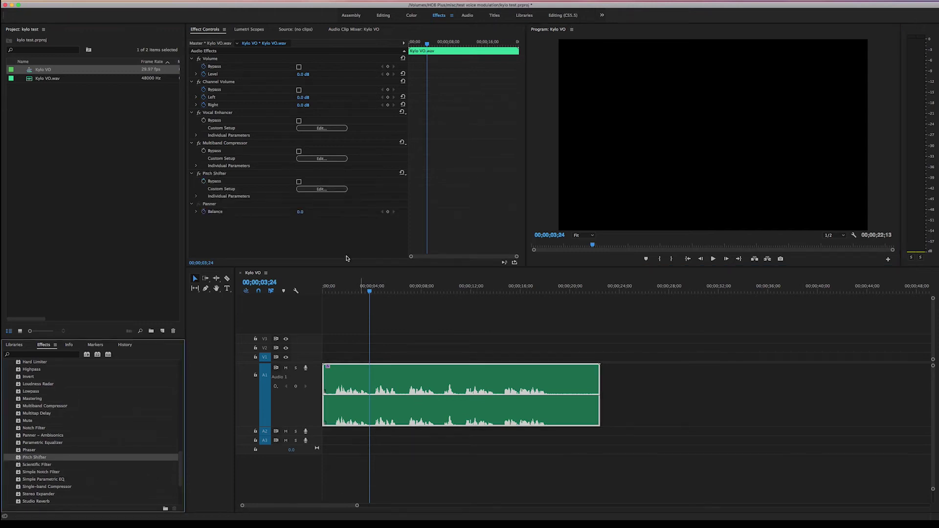
left_click(322, 190)
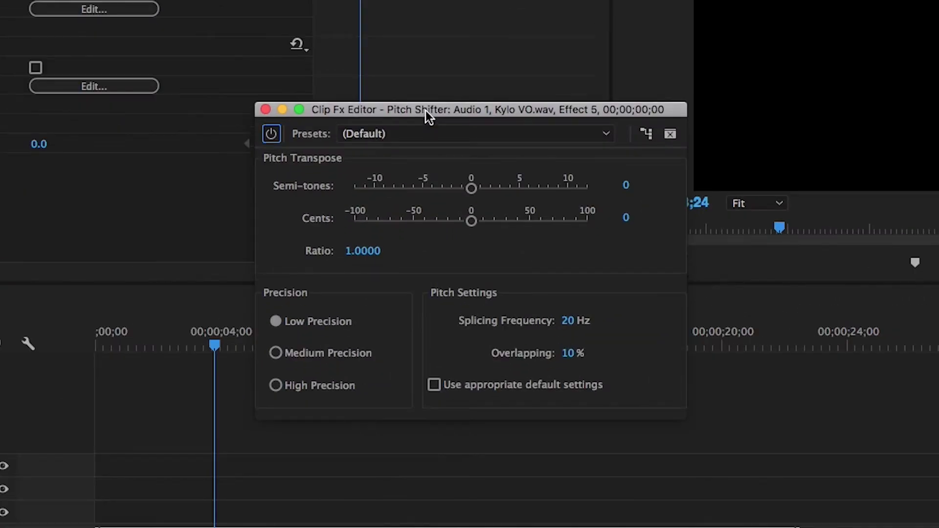
left_click_drag(425, 111, 379, 53)
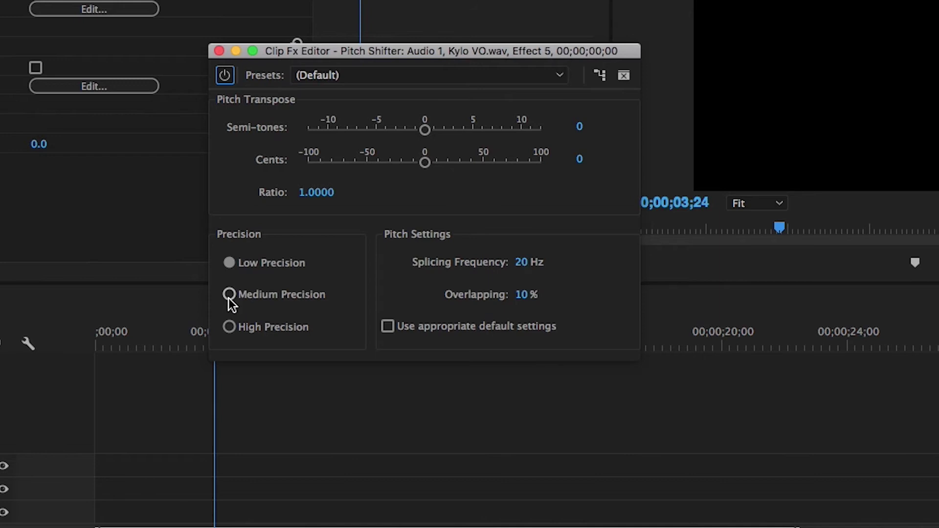
- Transpose the voice down 4 semitones with Medium Precision
left_click_drag(425, 130, 374, 131)
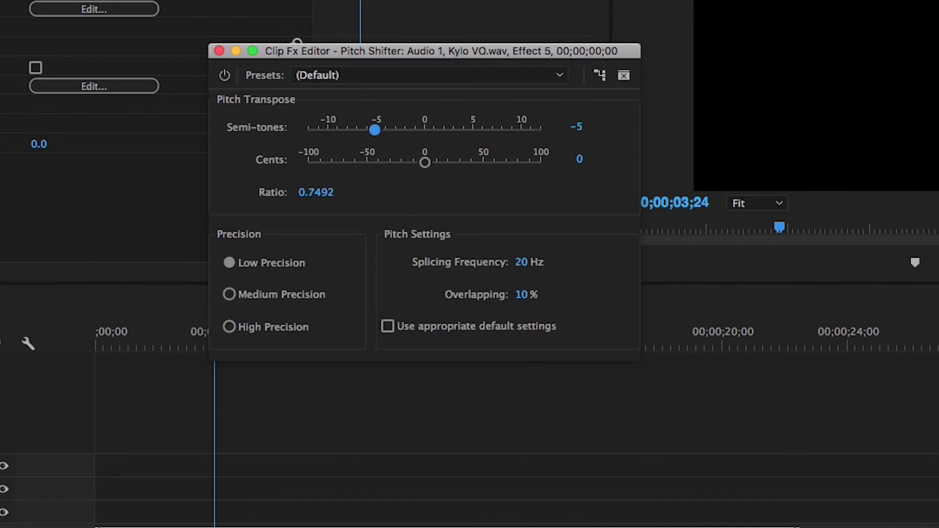
key("space")
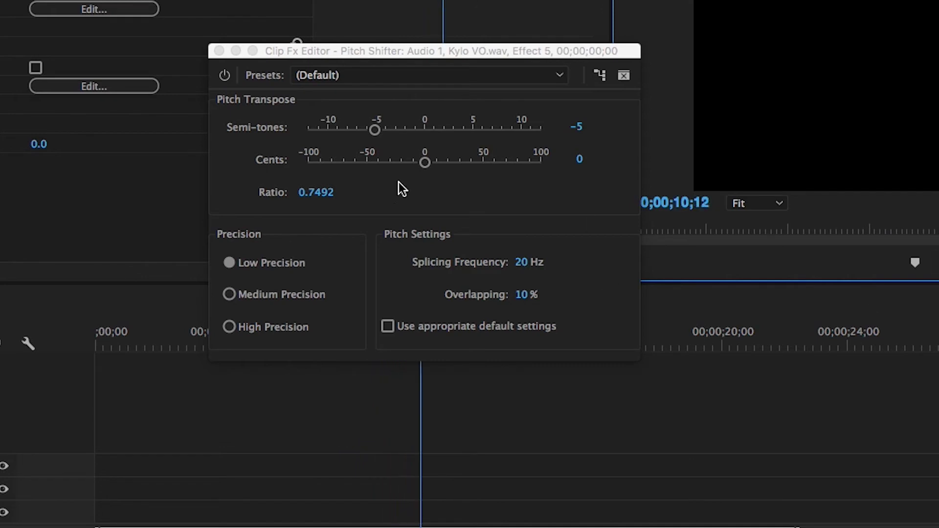
left_click_drag(373, 129, 384, 130)
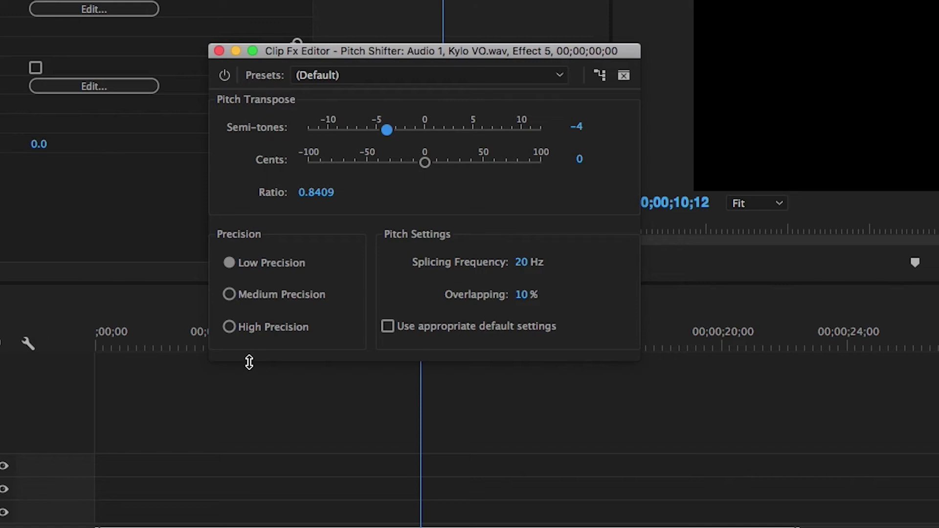
left_click(230, 295)
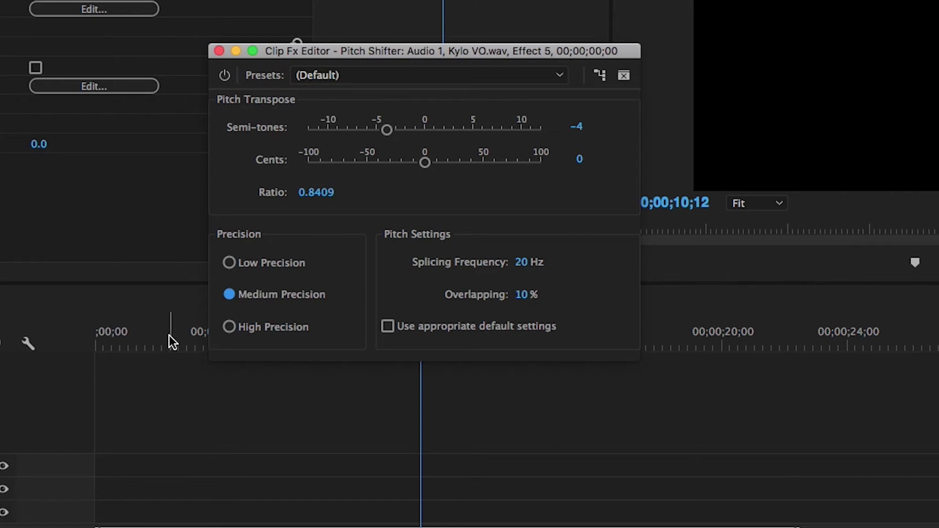
- Play the pitch-shifted voice from near the start, then close the Pitch Shifter settings
left_click(133, 340)
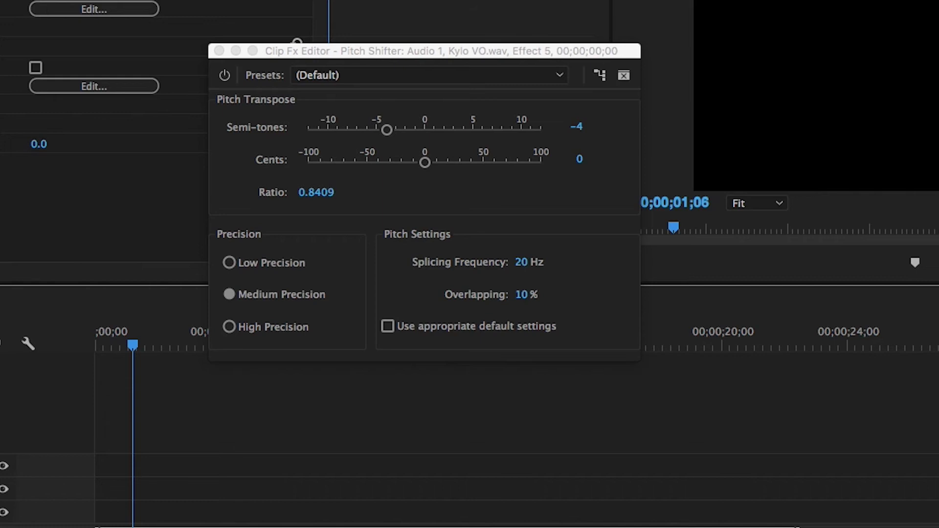
key("space")
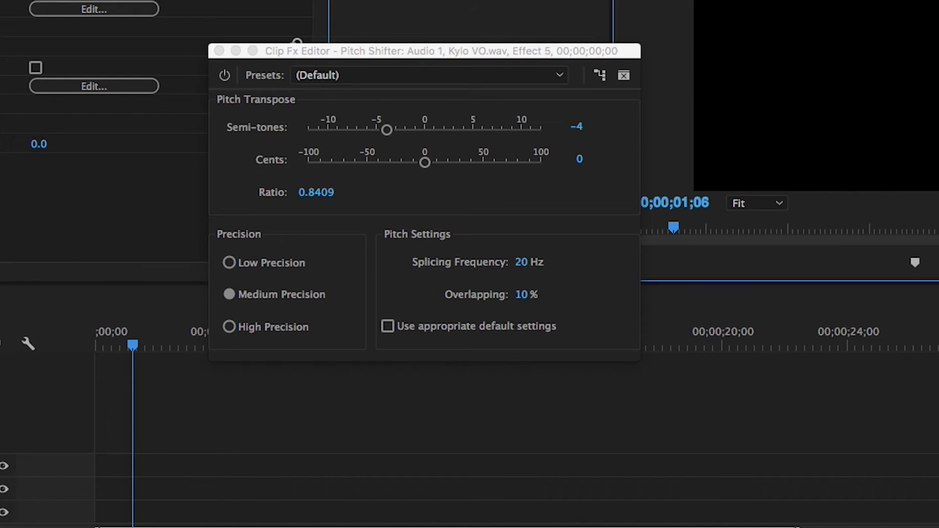
left_click(218, 51)
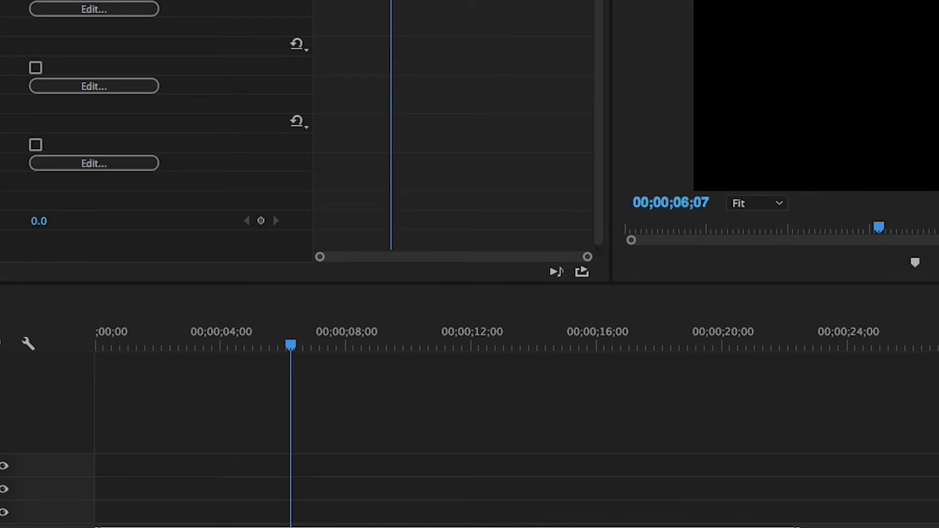
- Load GuitarSuite's Driven Box preset and switch its distortion stage on
left_click(45, 164)
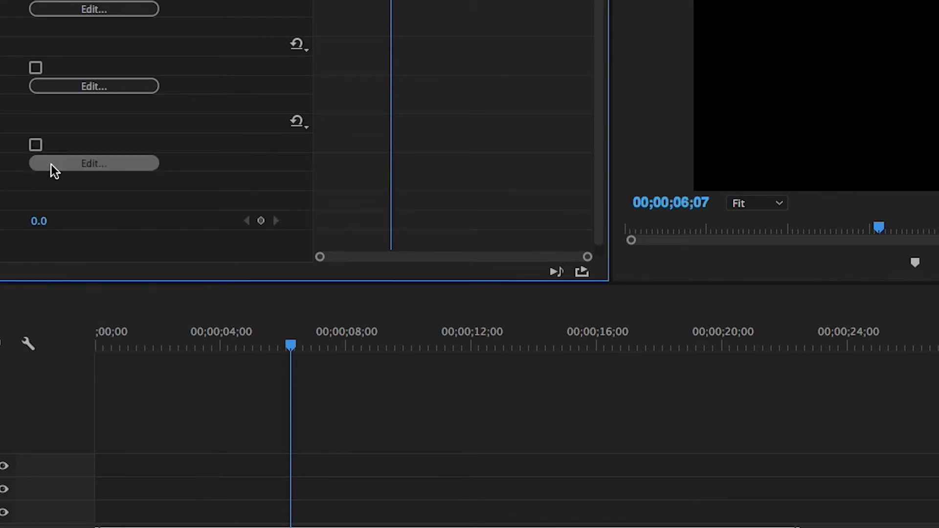
left_click_drag(408, 105, 411, 74)
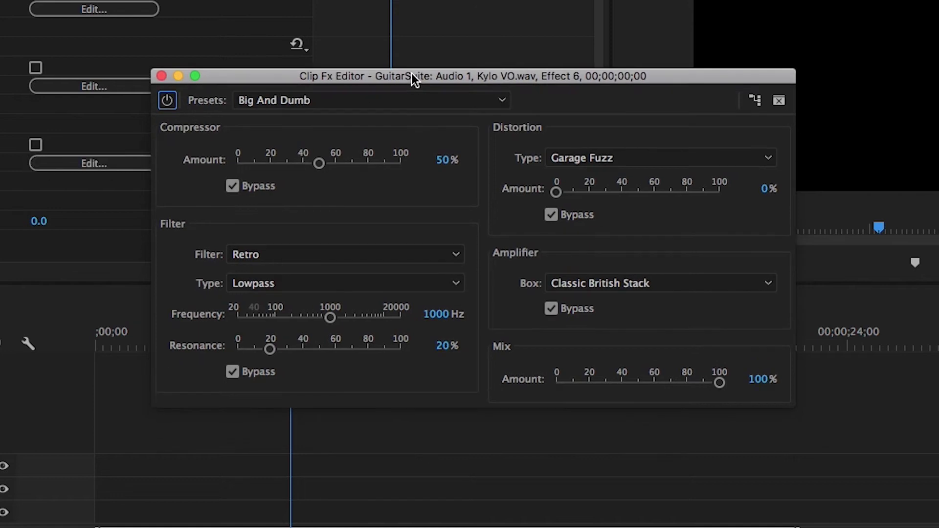
left_click(500, 101)
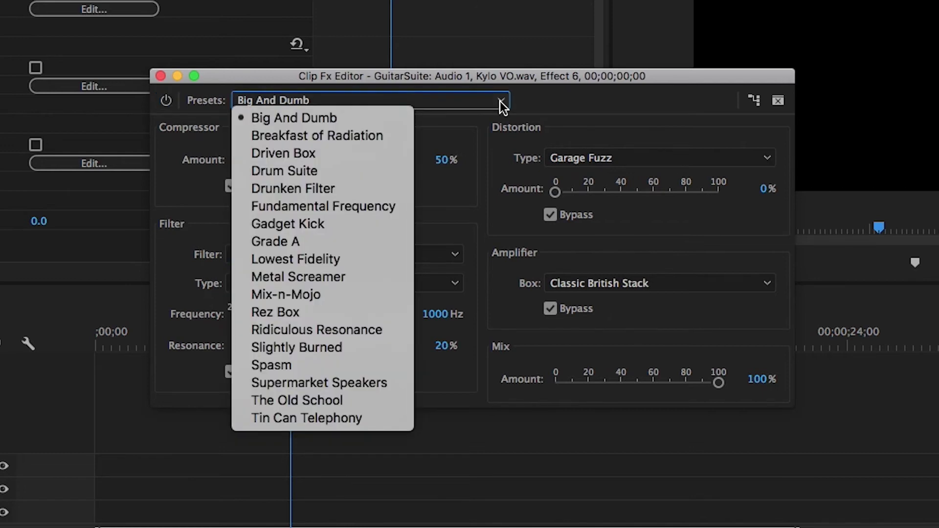
left_click(347, 153)
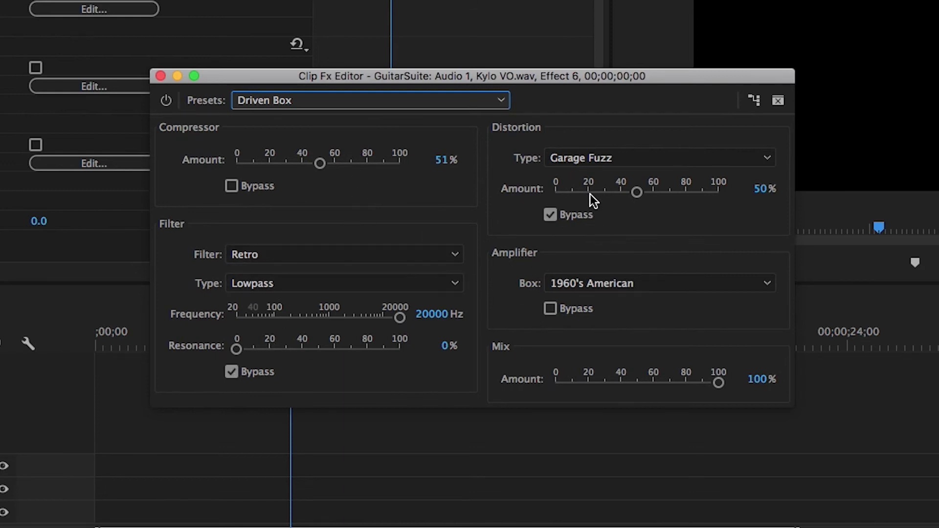
left_click(552, 215)
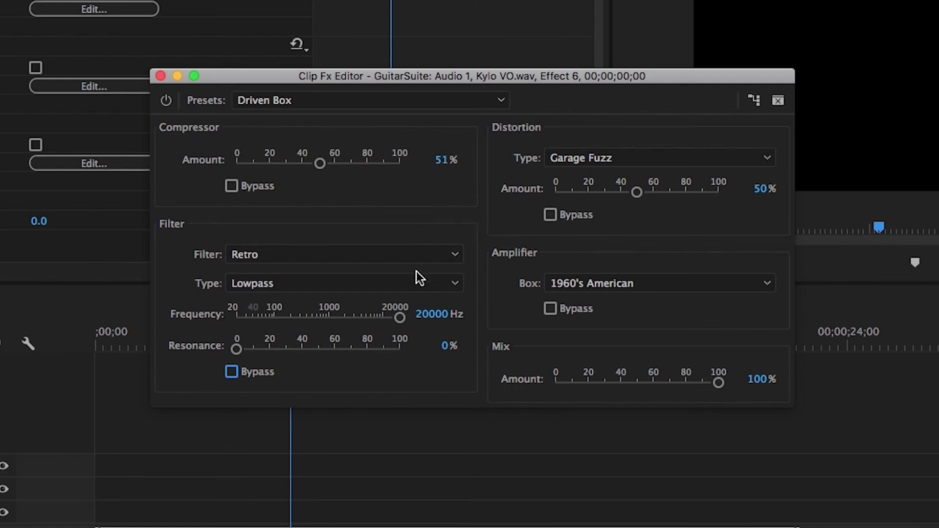
- Keep Retro as the filter model and raise the distortion amount to 74%
left_click(456, 253)
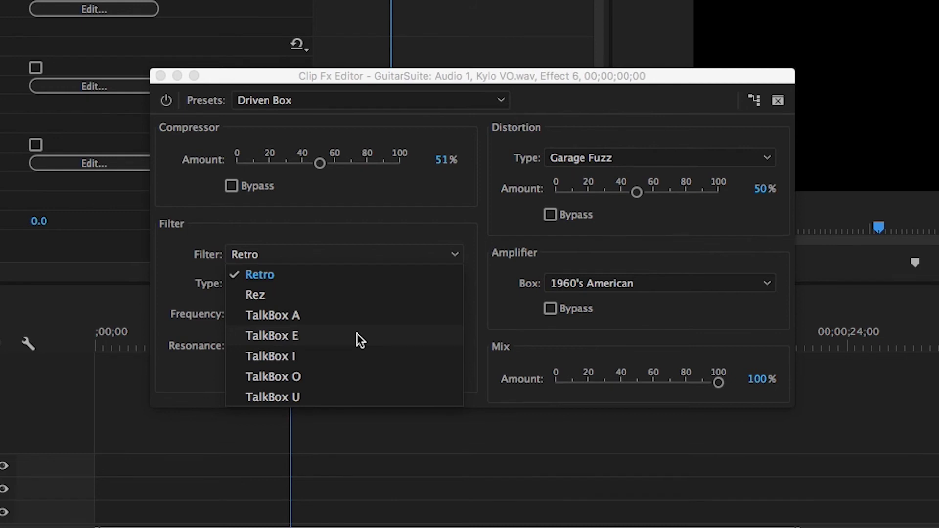
left_click(325, 277)
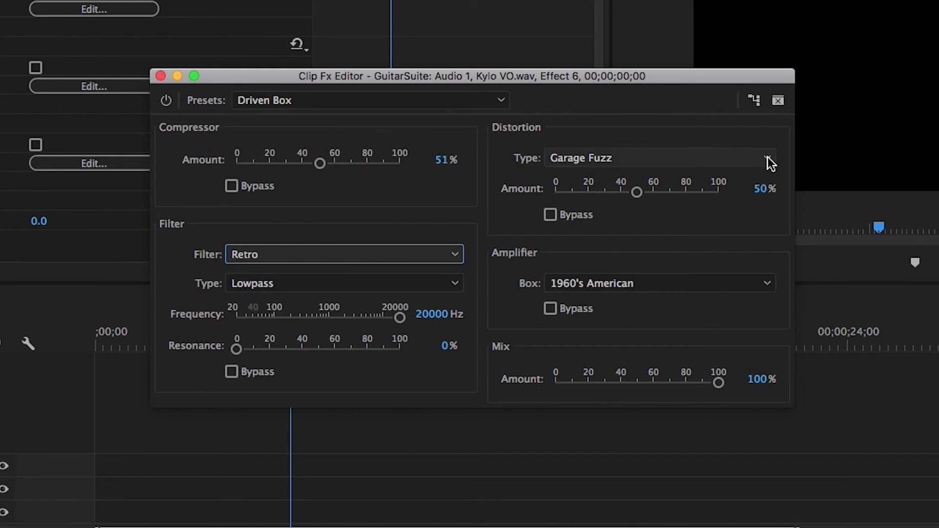
left_click_drag(641, 192, 677, 195)
- Switch the amp box to Clean American Jazz and lower the mix to 67%
left_click(760, 284)
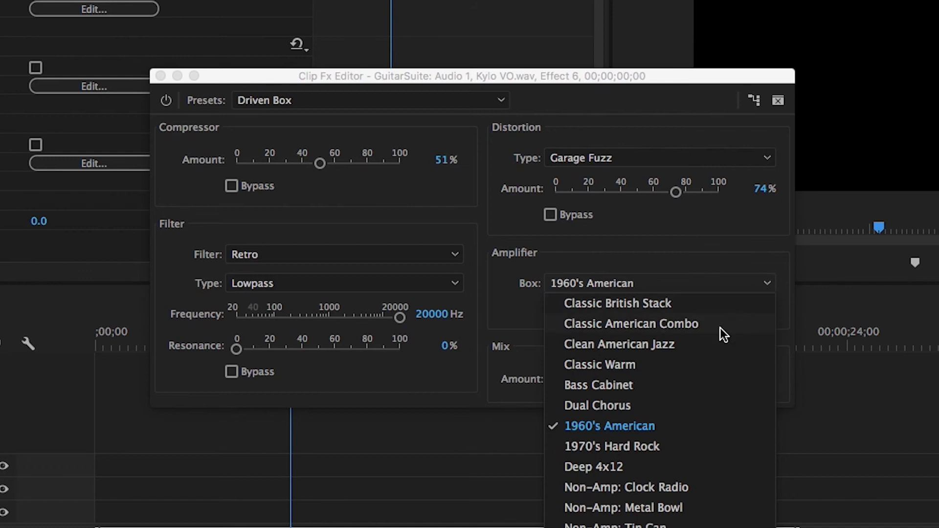
left_click(705, 342)
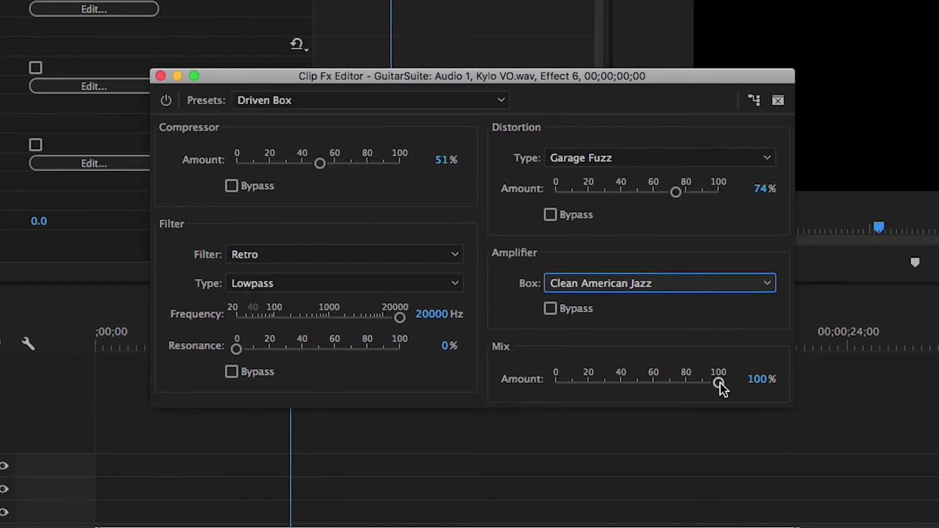
left_click_drag(719, 382, 664, 382)
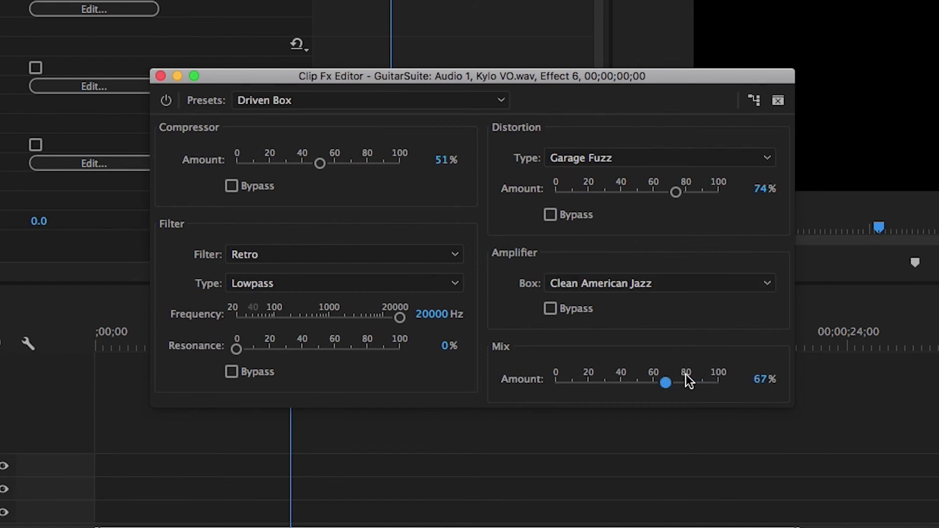
left_click(142, 339)
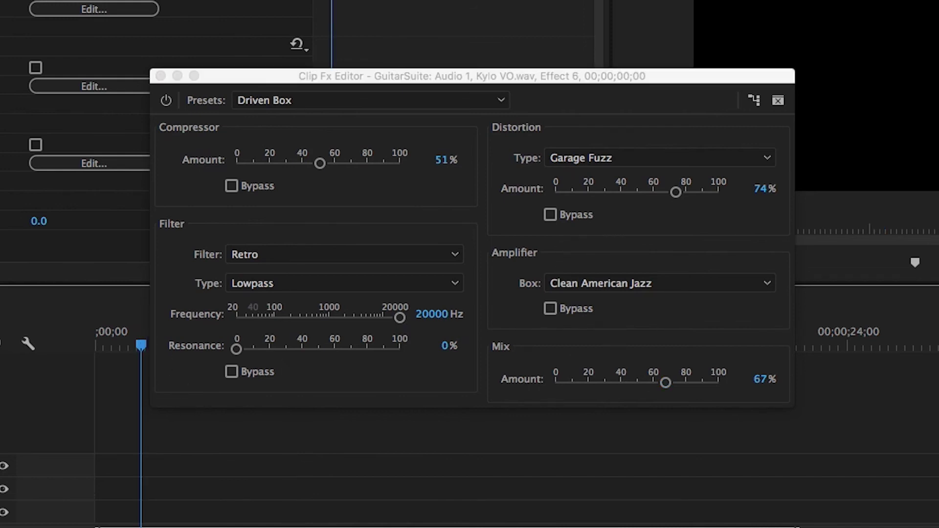
- Play the clip while raising Filter Resonance to 51%, then return the playhead near the start
key("space")
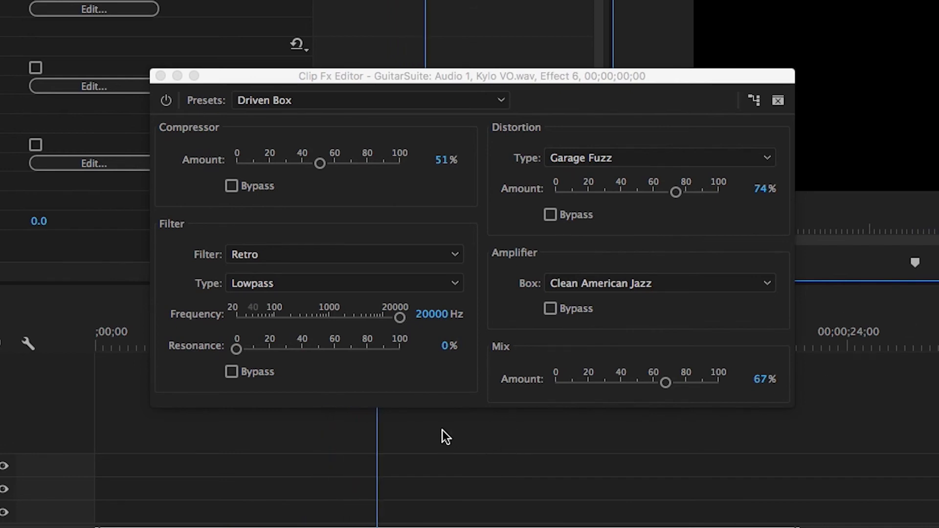
left_click_drag(238, 346, 320, 351)
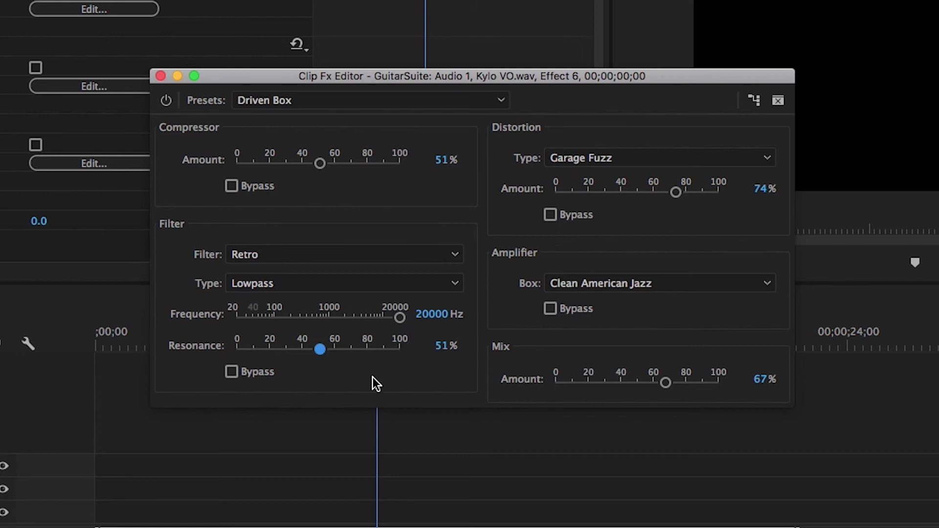
left_click_drag(646, 82, 934, 0)
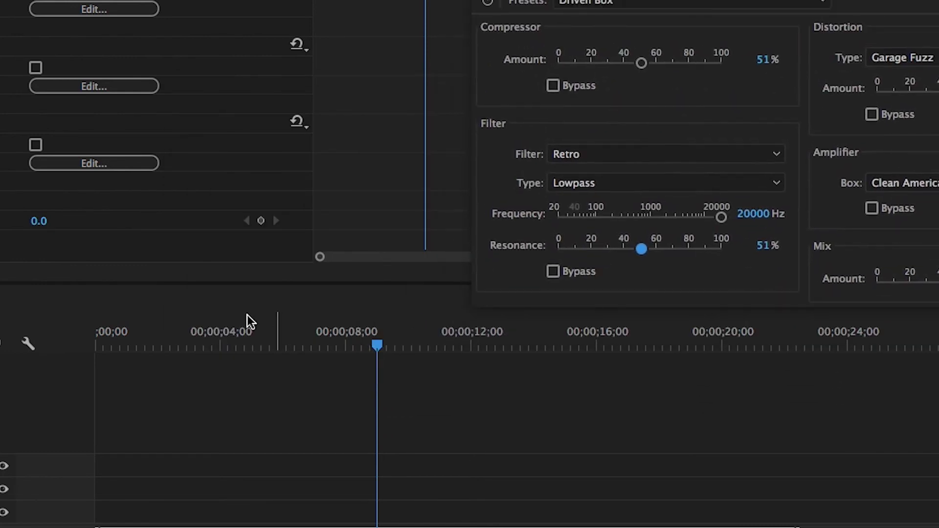
left_click(144, 337)
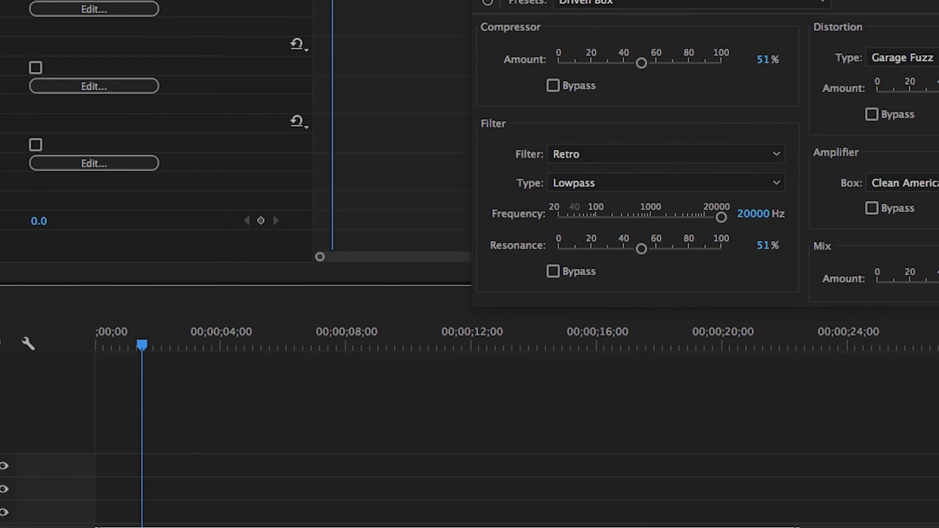
- Replay the voice-over from the start, then close the GuitarSuite editor
left_click_drag(870, 0, 836, 42)
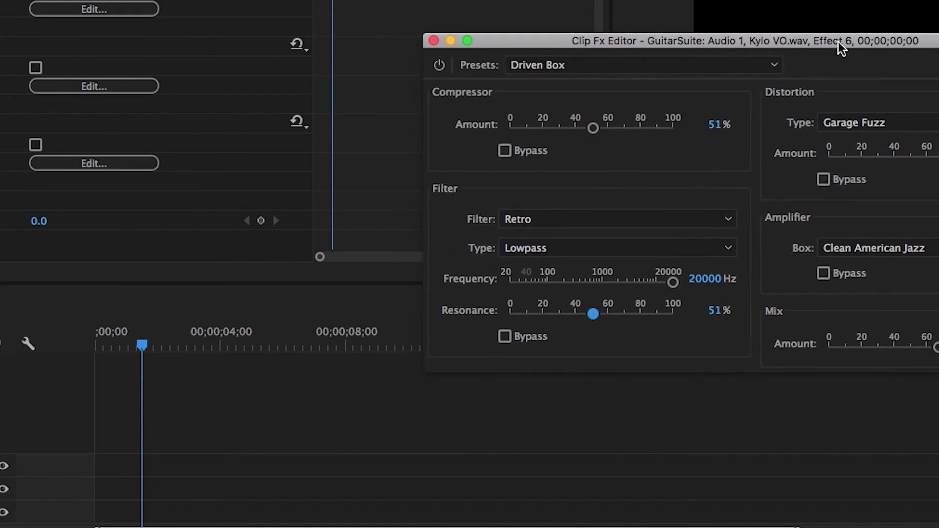
key("space")
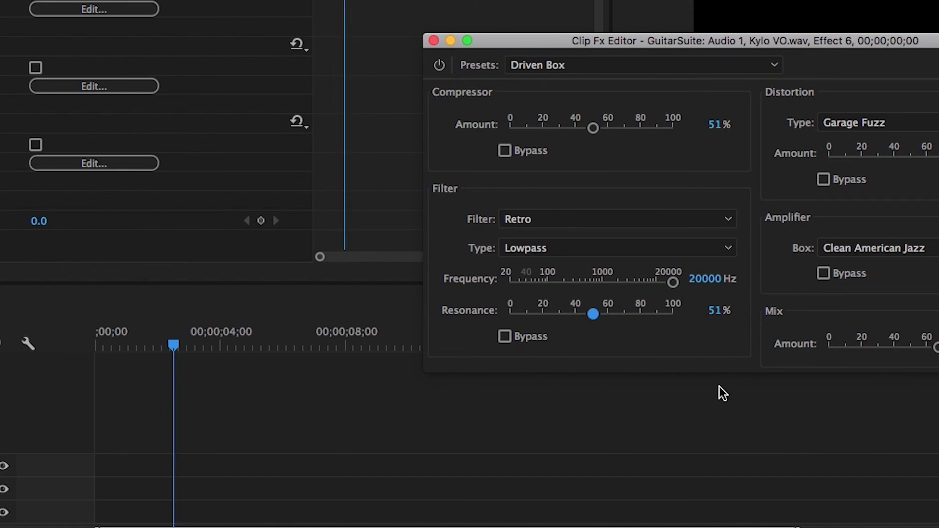
left_click_drag(138, 340, 125, 342)
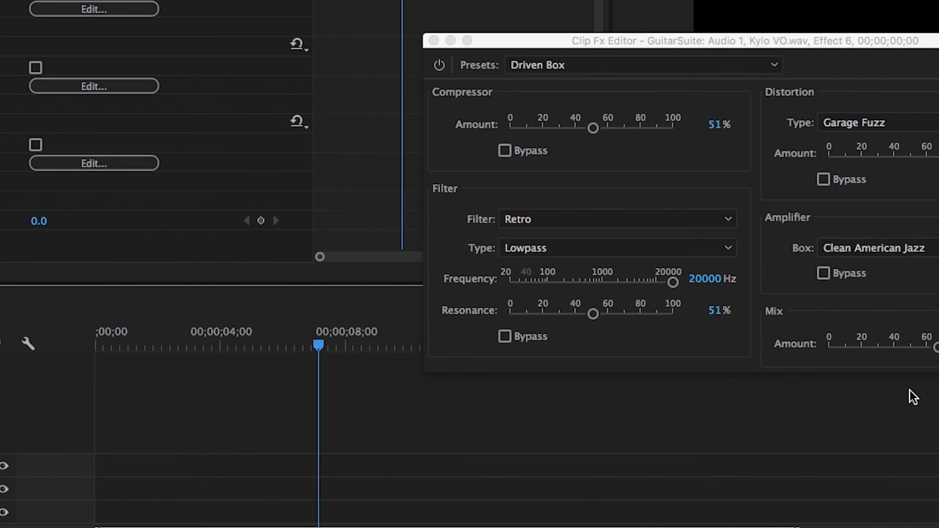
key("space")
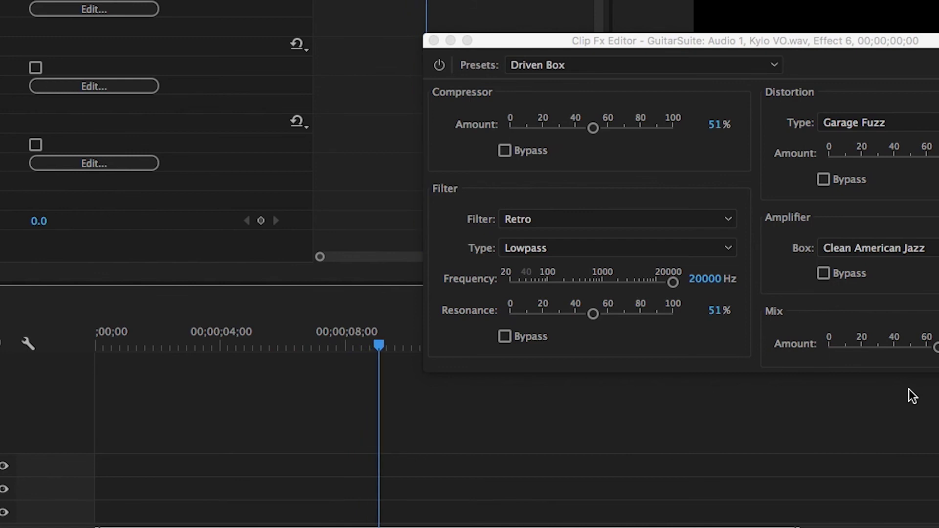
left_click(935, 348)
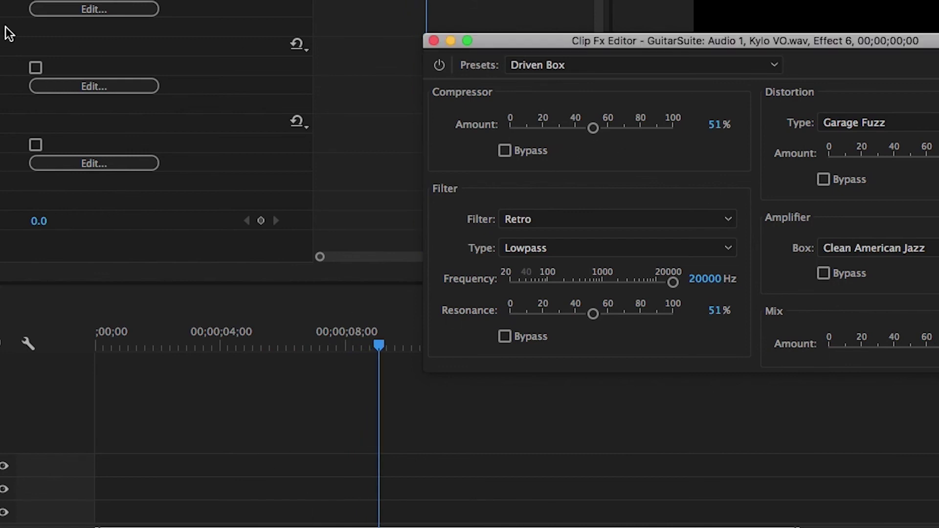
left_click(432, 40)
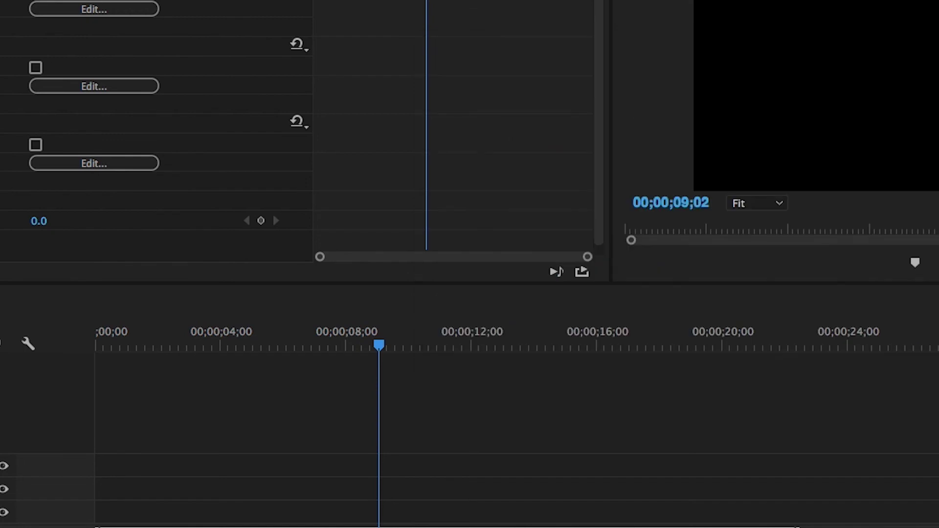
- Lower the Pitch Shifter's pitch by 3 semi-tones in its custom settings
left_click(48, 83)
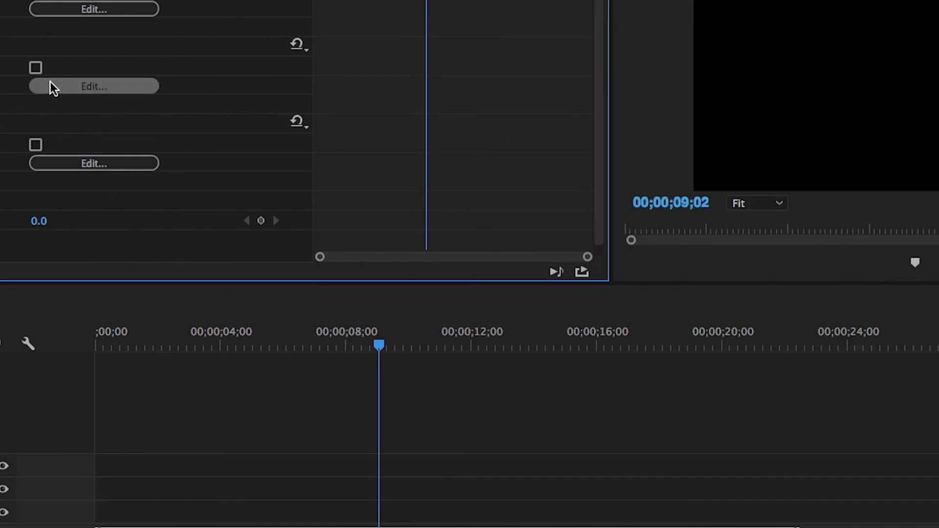
left_click(396, 129)
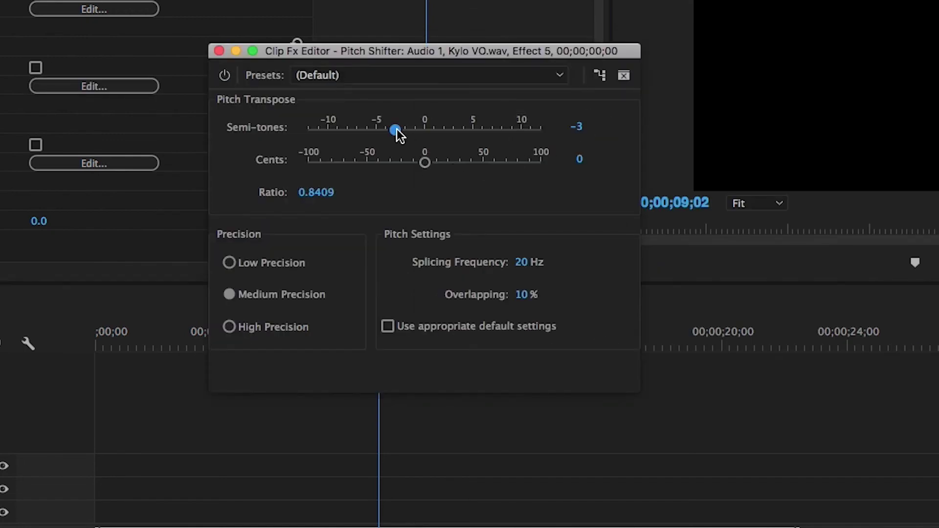
left_click_drag(391, 130, 384, 131)
- Play the clip to hear the lowered voice, then close the Pitch Shifter settings
left_click(312, 433)
key("space")
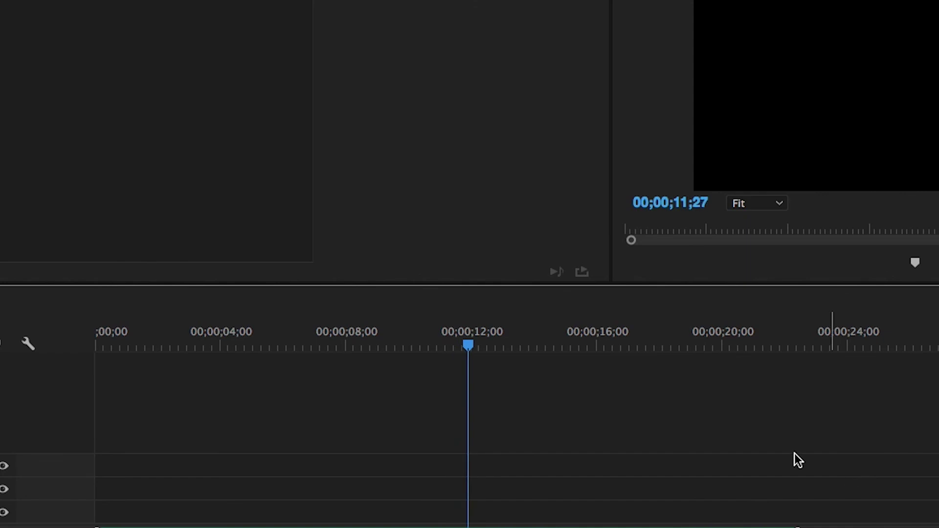
key("space")
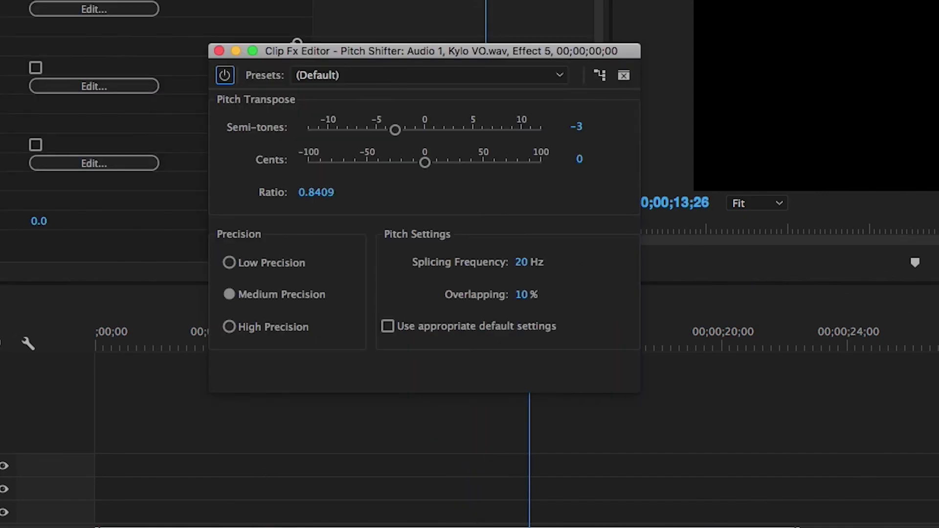
left_click(219, 50)
- Set GuitarSuite compressor amount to 59% and filter resonance to 60%, then replay from the start
left_click(62, 161)
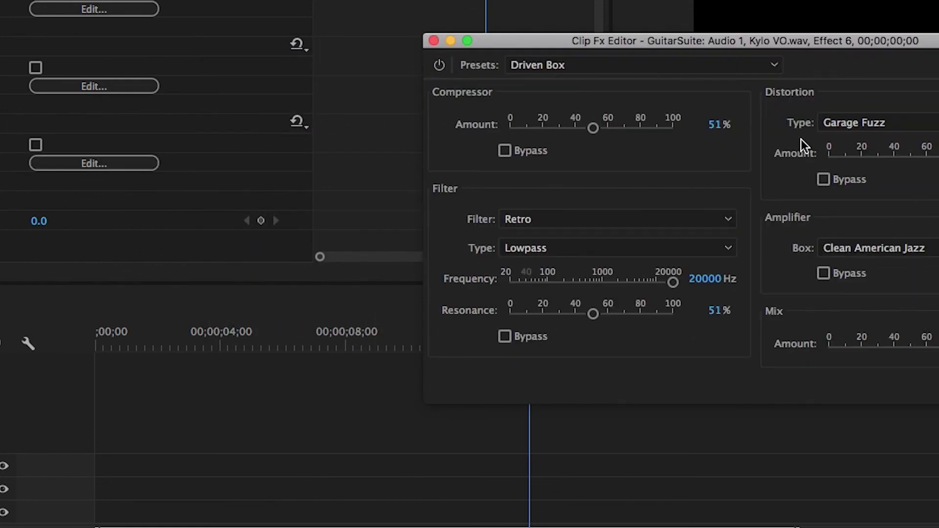
left_click_drag(594, 126, 573, 127)
left_click_drag(592, 314, 608, 314)
left_click_drag(574, 128, 606, 128)
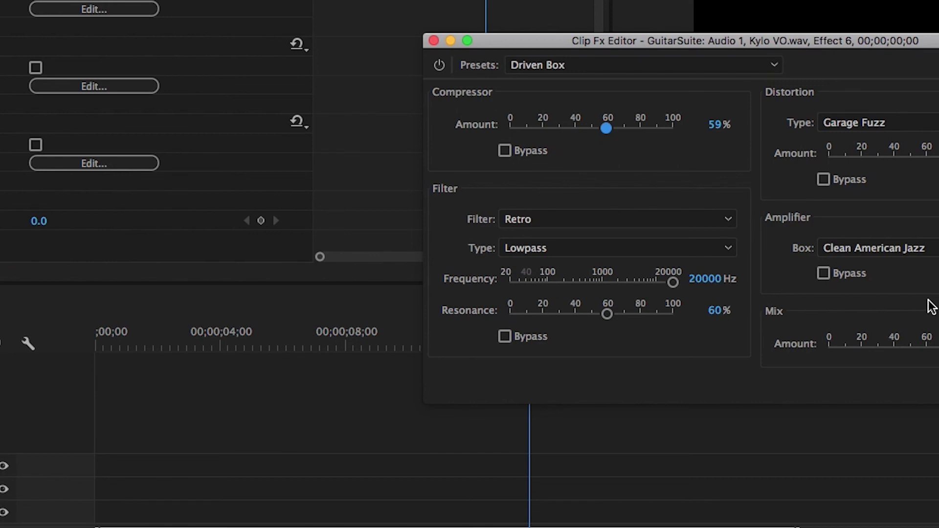
left_click_drag(197, 337, 59, 335)
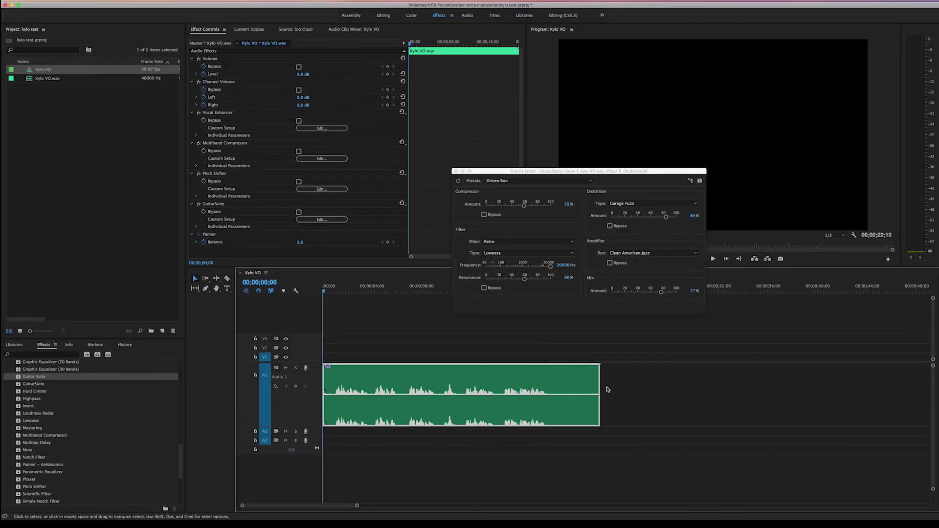
key("space")
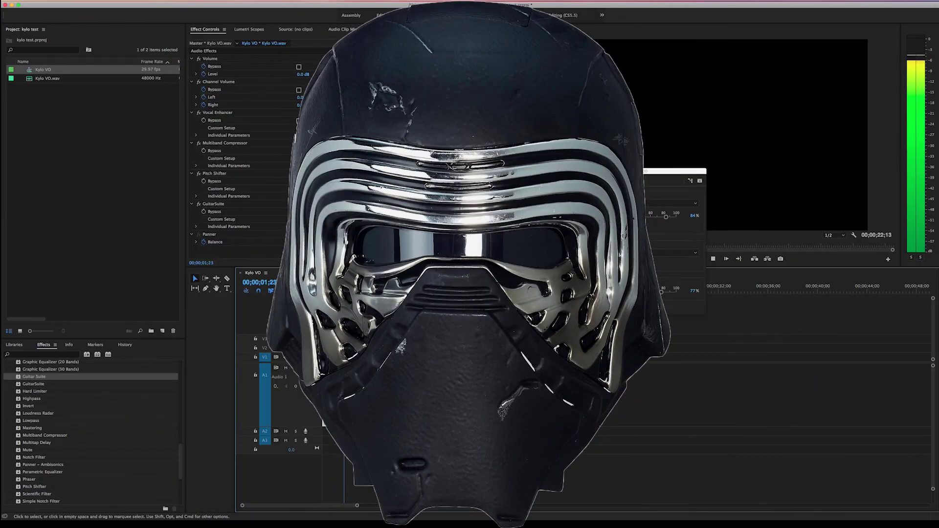